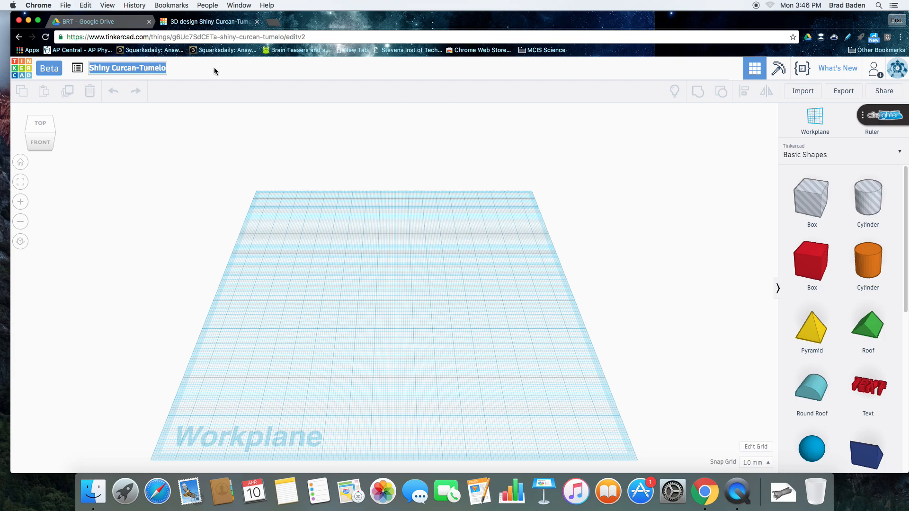
Rename the design "TinkerCAD Tutorial 2 - Alignment & Grouping"
{"action": "type", "text": "TinkerCAD Tutorial 2"}
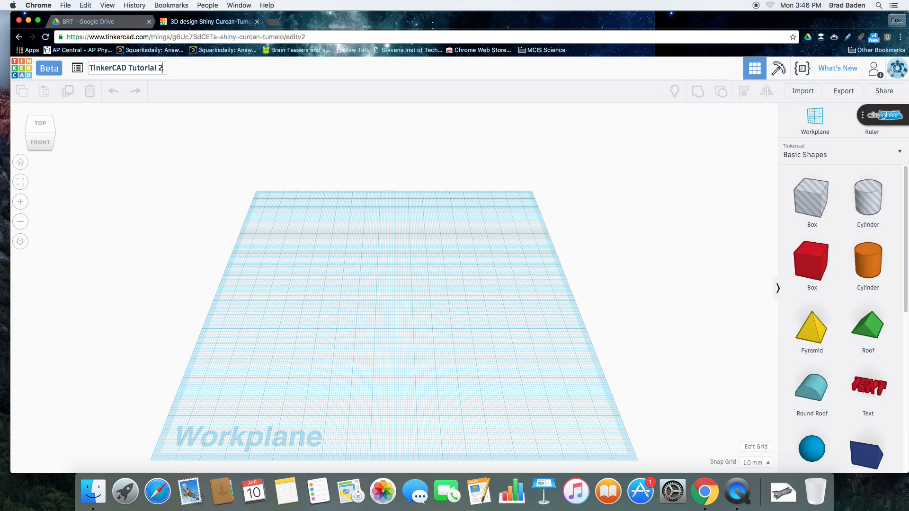
{"action": "type", "text": "-"}
{"action": "type", "text": " Alignmen"}
{"action": "type", "text": "t"}
{"action": "type", "text": " & Grouping"}
{"action": "key", "text": "Return"}
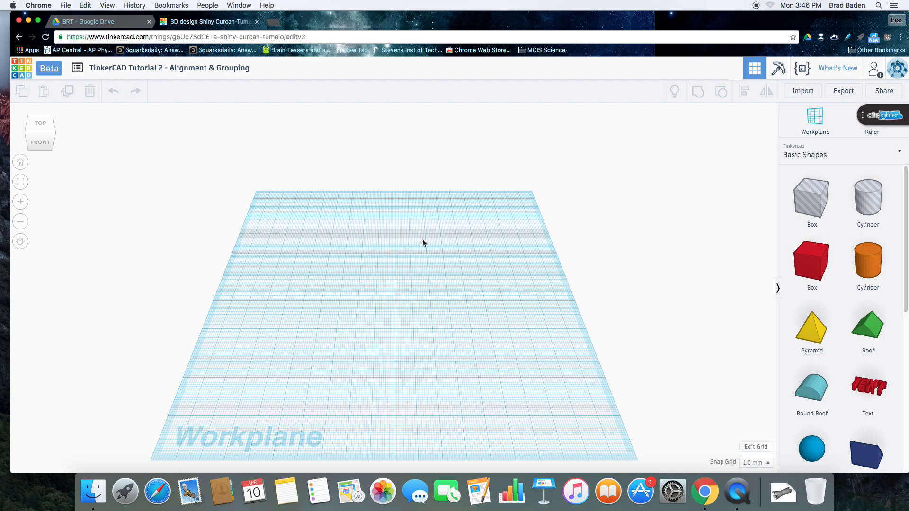
Place a solid box, a pyramid and a round roof in a staggered column along the workplane's left side
{"action": "left_click_drag", "start_coordinate": [816, 273], "coordinate": [295, 247]}
{"action": "left_click_drag", "start_coordinate": [832, 301], "coordinate": [304, 303]}
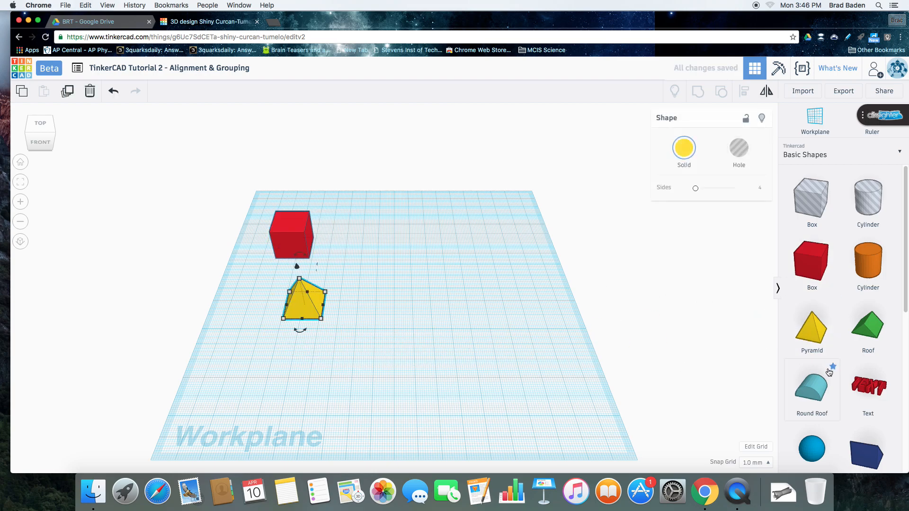
{"action": "left_click_drag", "start_coordinate": [830, 366], "coordinate": [235, 361]}
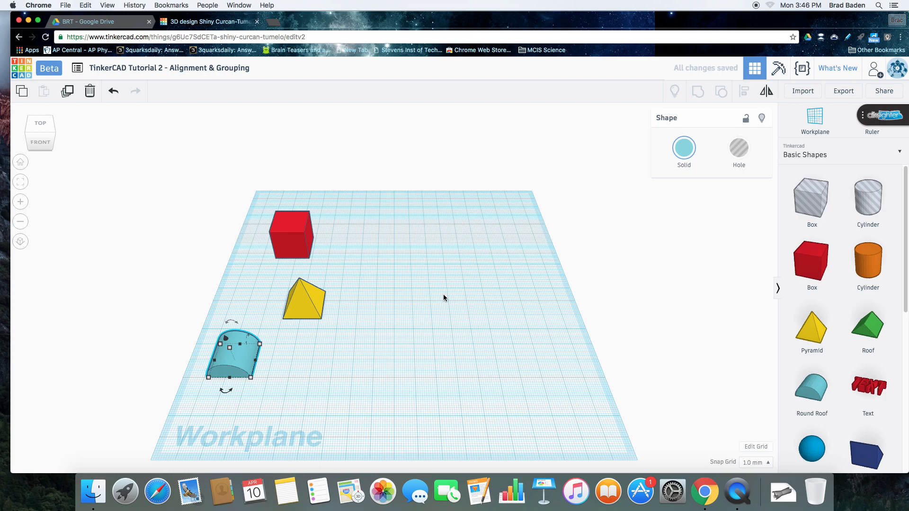
Scale the box, pyramid and round roof together to about 41 by 97 mm and align them along their left edges
{"action": "left_click_drag", "start_coordinate": [388, 214], "coordinate": [209, 391]}
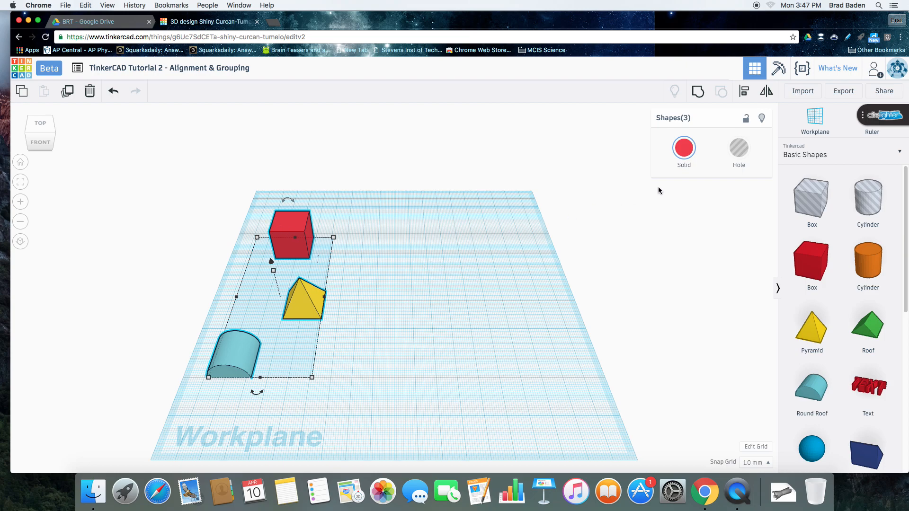
{"action": "left_click_drag", "start_coordinate": [312, 377], "coordinate": [298, 362]}
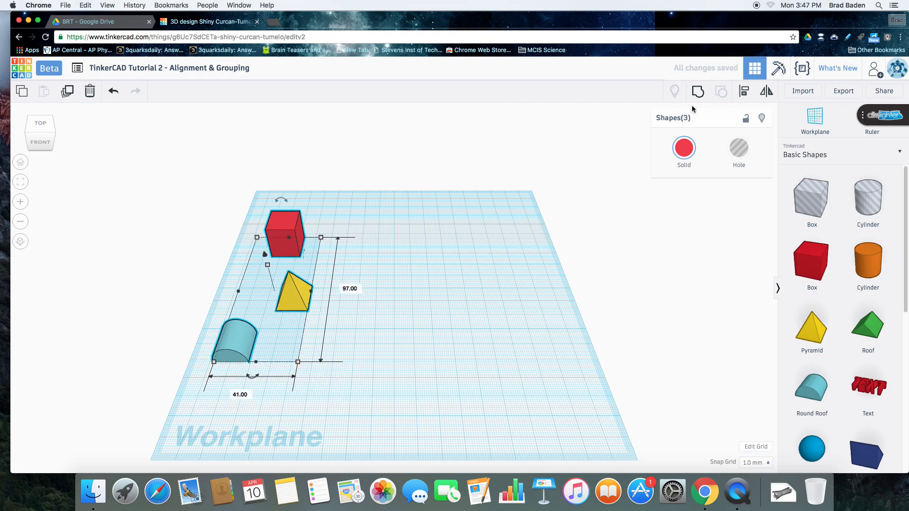
{"action": "left_click", "coordinate": [745, 94]}
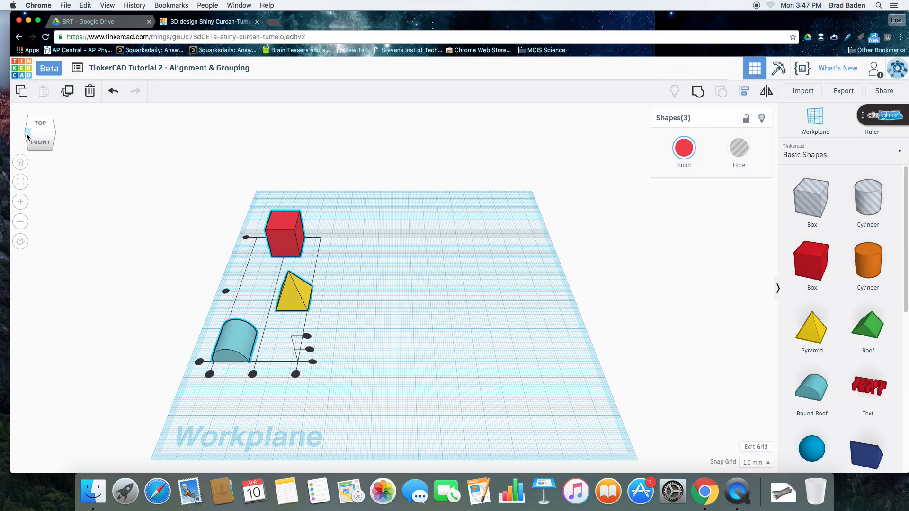
{"action": "left_click", "coordinate": [55, 135]}
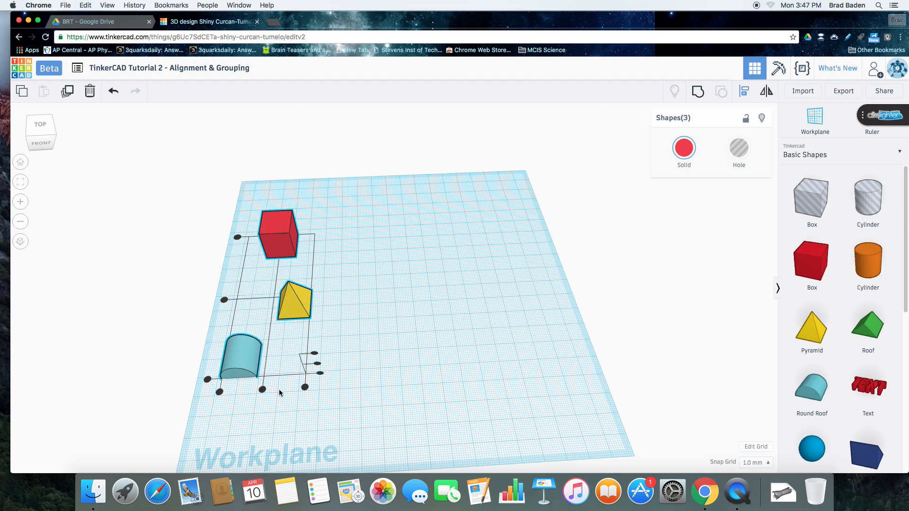
{"action": "left_click", "coordinate": [219, 392]}
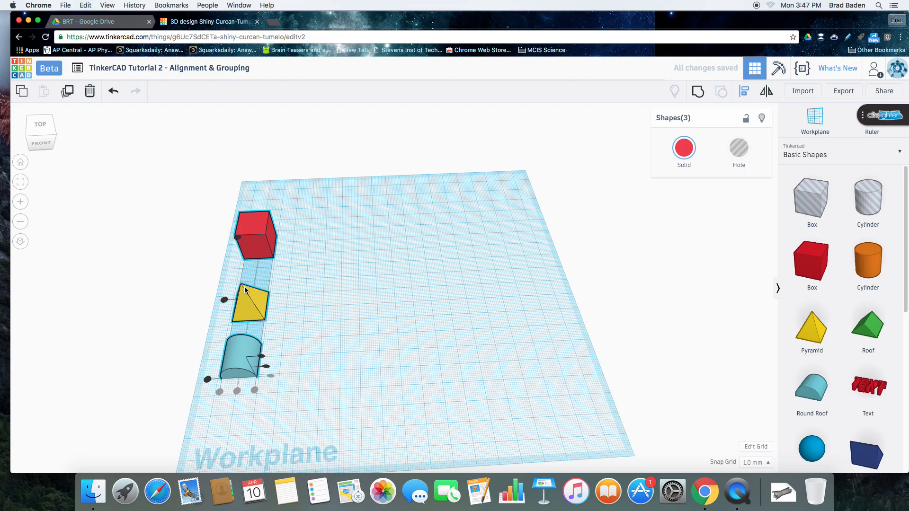
{"action": "left_click", "coordinate": [411, 314]}
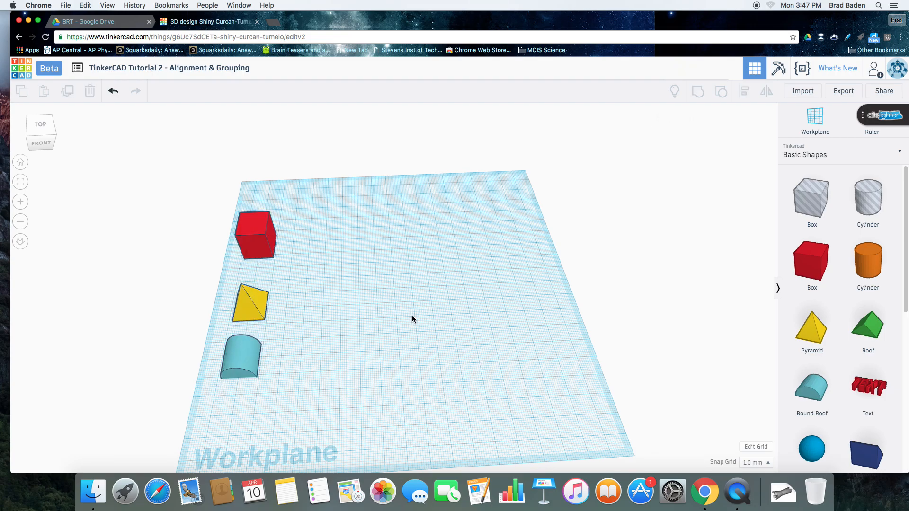
Place a solid cylinder to the right of the red box and enlarge its base to roughly twice the width
{"action": "left_click", "coordinate": [876, 277]}
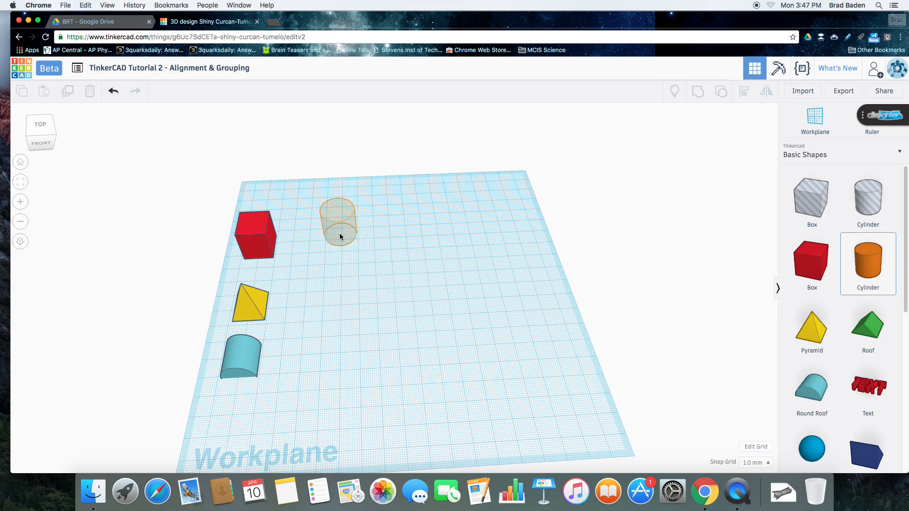
{"action": "left_click", "coordinate": [333, 254]}
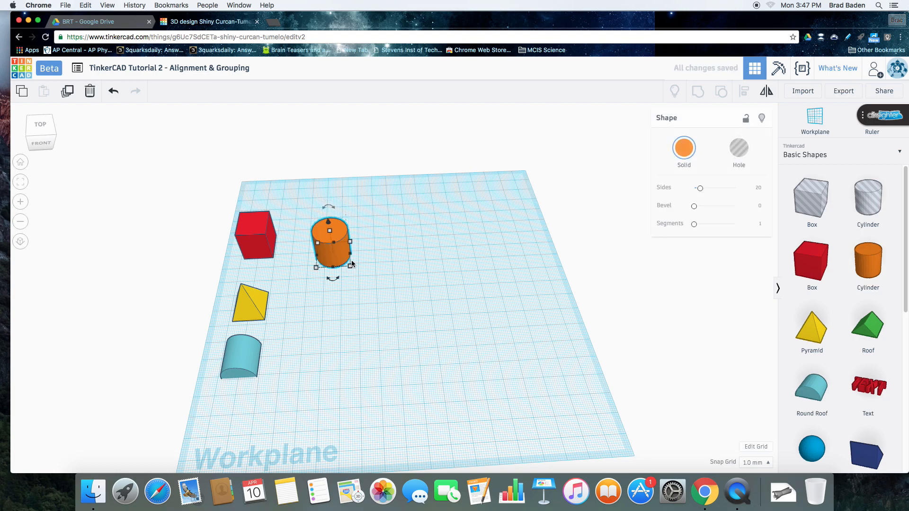
{"action": "left_click_drag", "start_coordinate": [351, 269], "coordinate": [392, 309]}
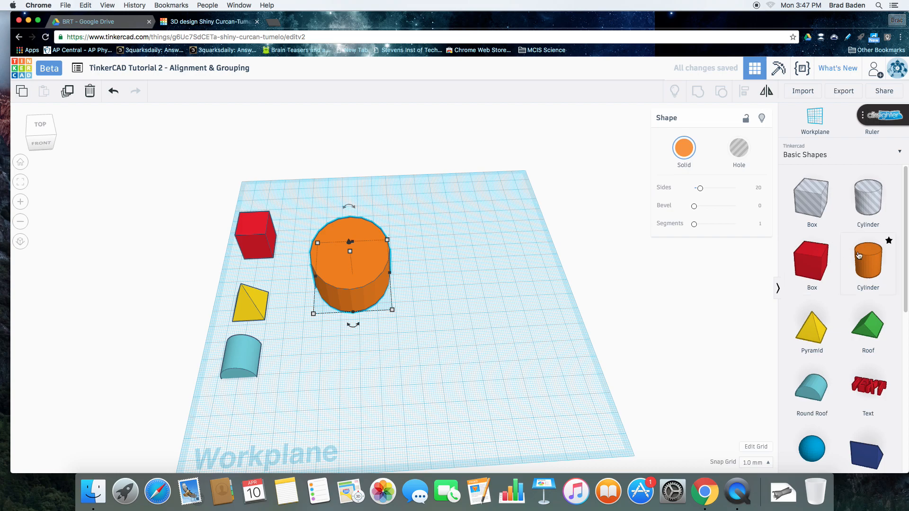
Add a second, default-size cylinder, make it a hole and move it inside the large orange cylinder
{"action": "left_click_drag", "start_coordinate": [786, 285], "coordinate": [451, 274]}
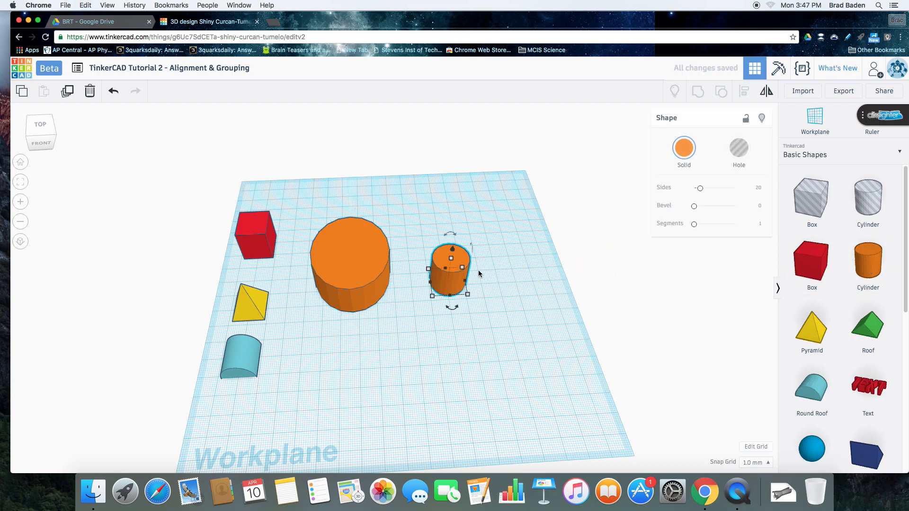
{"action": "left_click", "coordinate": [739, 147]}
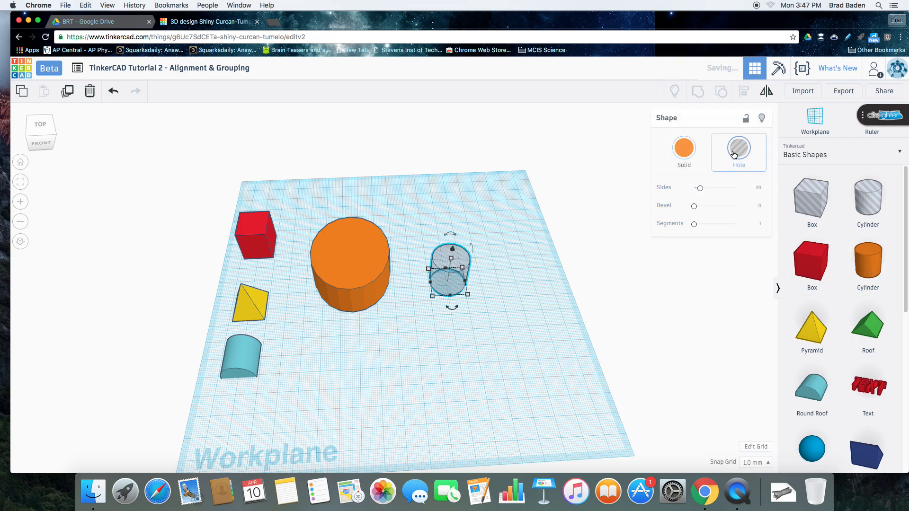
{"action": "left_click_drag", "start_coordinate": [444, 275], "coordinate": [347, 266]}
Align the large cylinder and the hole cylinder on their centres in both horizontal directions
{"action": "left_click_drag", "start_coordinate": [313, 208], "coordinate": [399, 323]}
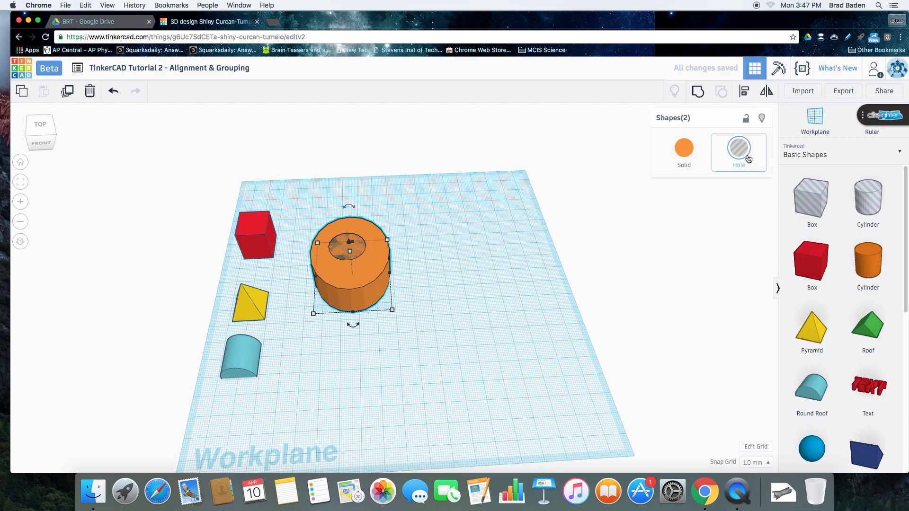
{"action": "left_click", "coordinate": [744, 91]}
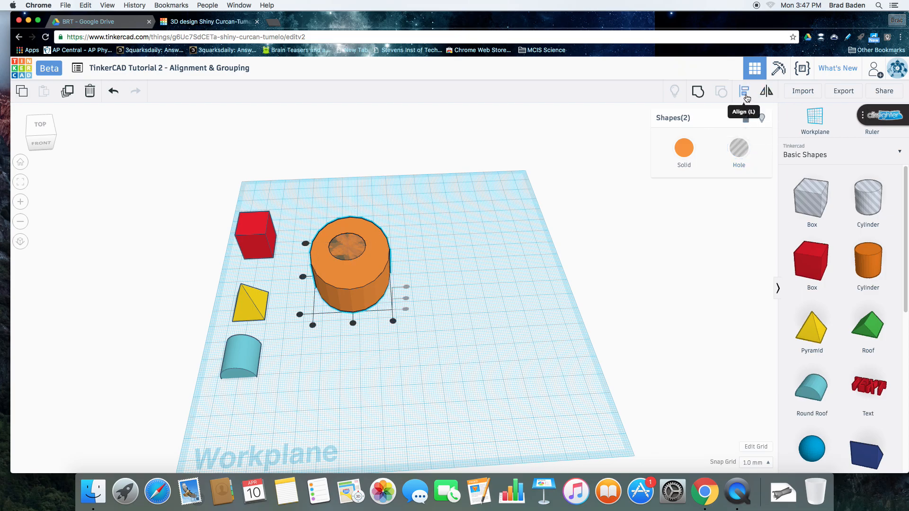
{"action": "left_click", "coordinate": [353, 324]}
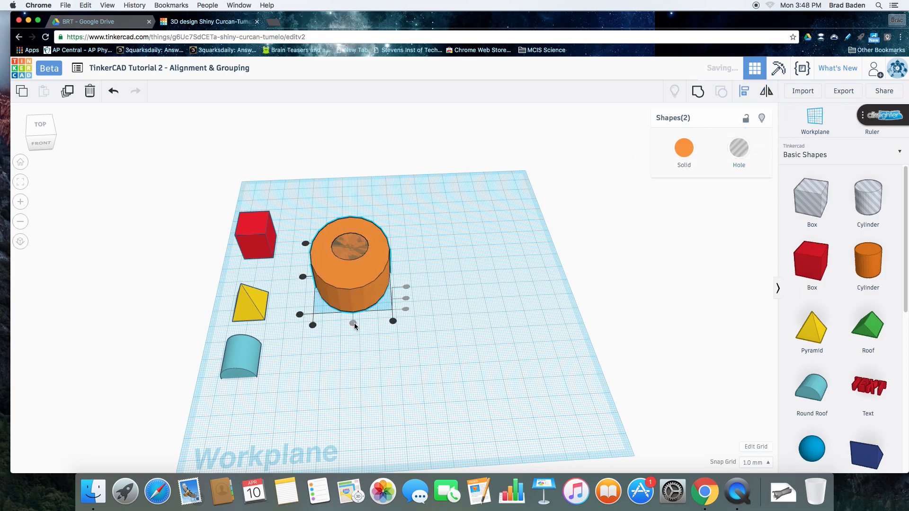
{"action": "left_click", "coordinate": [303, 278]}
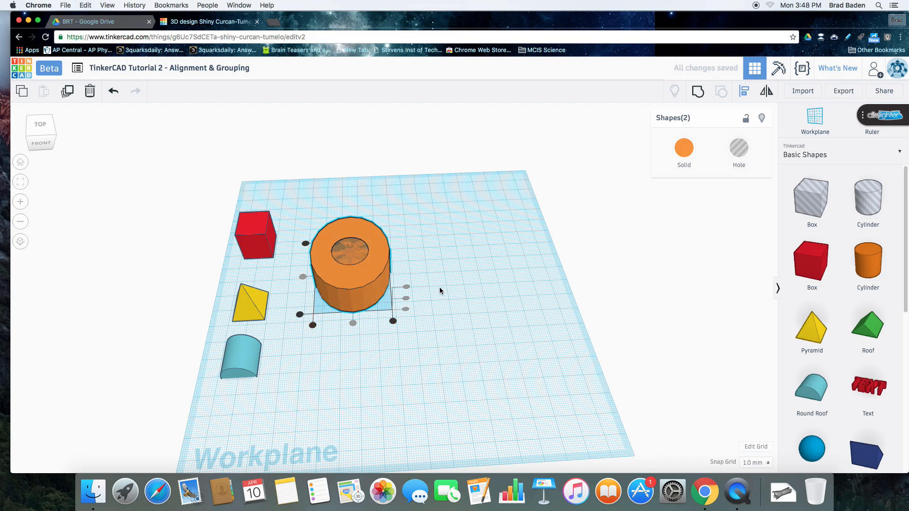
{"action": "left_click_drag", "start_coordinate": [55, 135], "coordinate": [55, 138]}
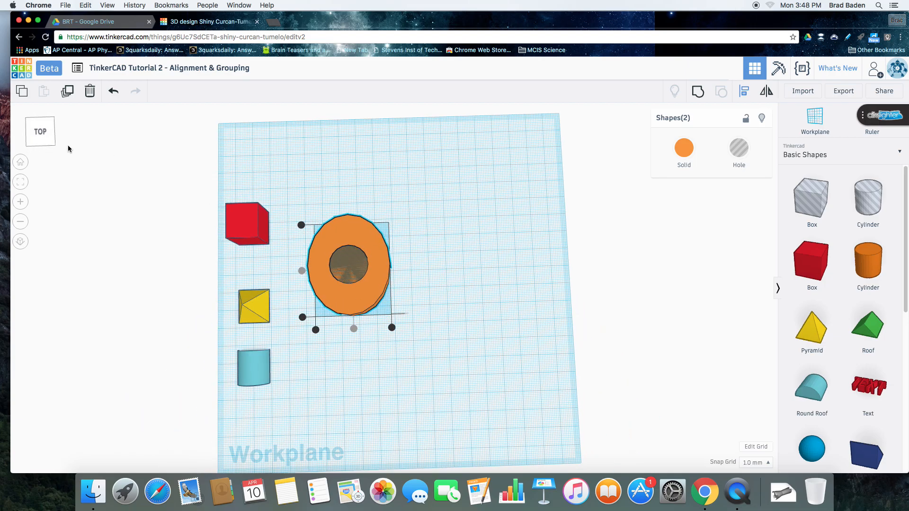
{"action": "left_click_drag", "start_coordinate": [55, 143], "coordinate": [53, 136]}
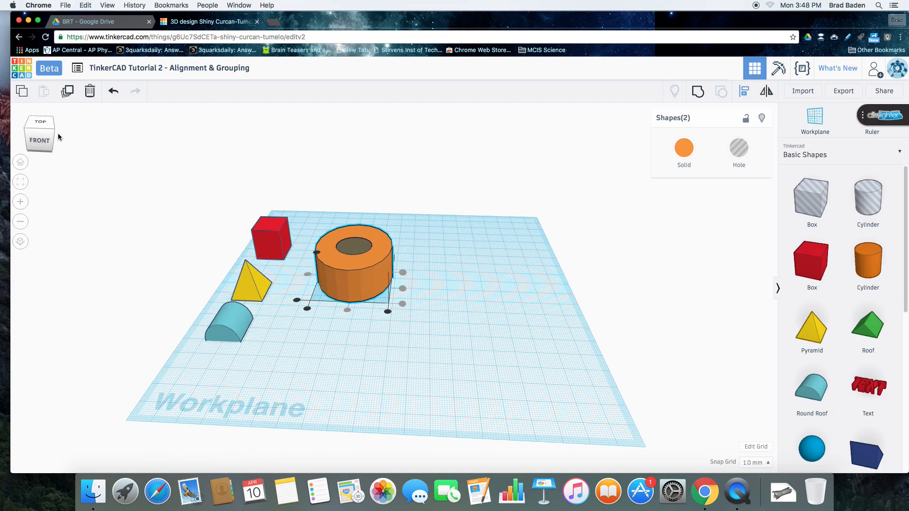
{"action": "left_click", "coordinate": [53, 134]}
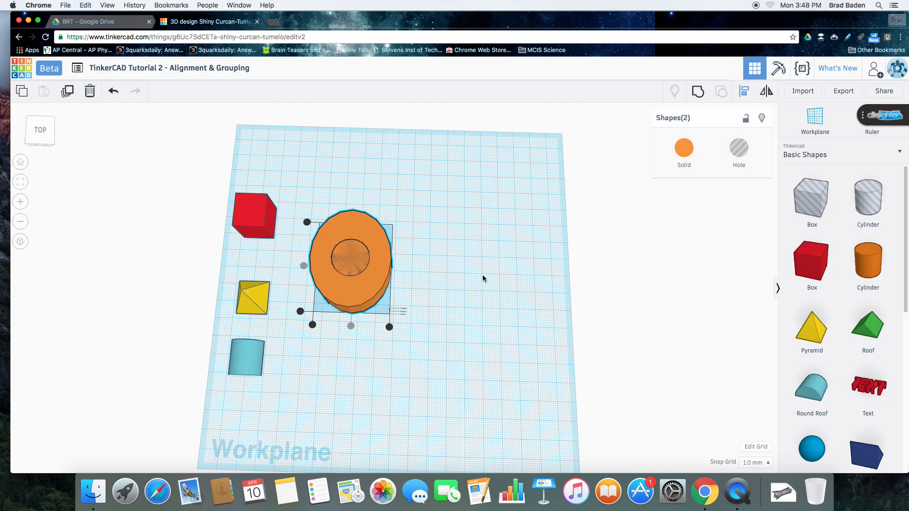
Add another box, pyramid and round roof in a column on the workplane's right side and select all three
{"action": "left_click_drag", "start_coordinate": [744, 270], "coordinate": [462, 208]}
{"action": "left_click_drag", "start_coordinate": [810, 327], "coordinate": [452, 299]}
{"action": "left_click_drag", "start_coordinate": [811, 388], "coordinate": [452, 372]}
{"action": "left_click_drag", "start_coordinate": [542, 183], "coordinate": [433, 422]}
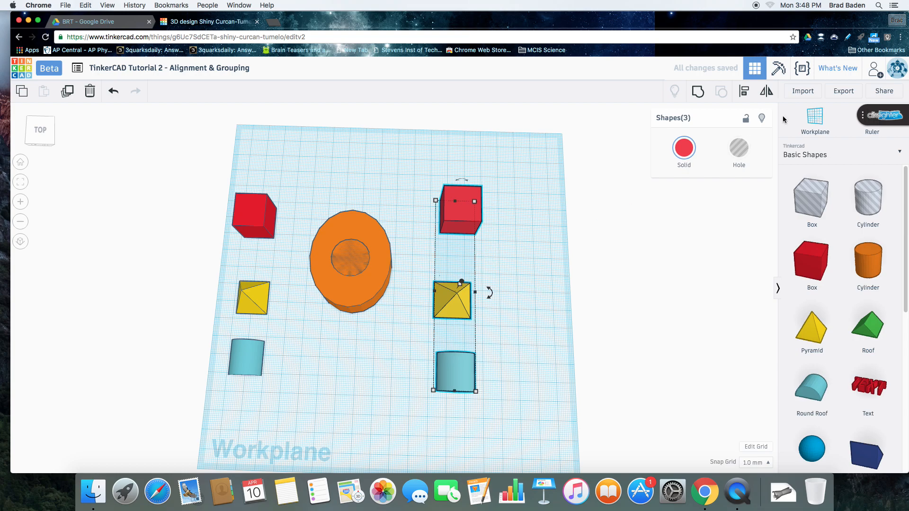
Try aligning the three selected right-hand shapes to their front edge, and undo the alignment
{"action": "left_click", "coordinate": [744, 92]}
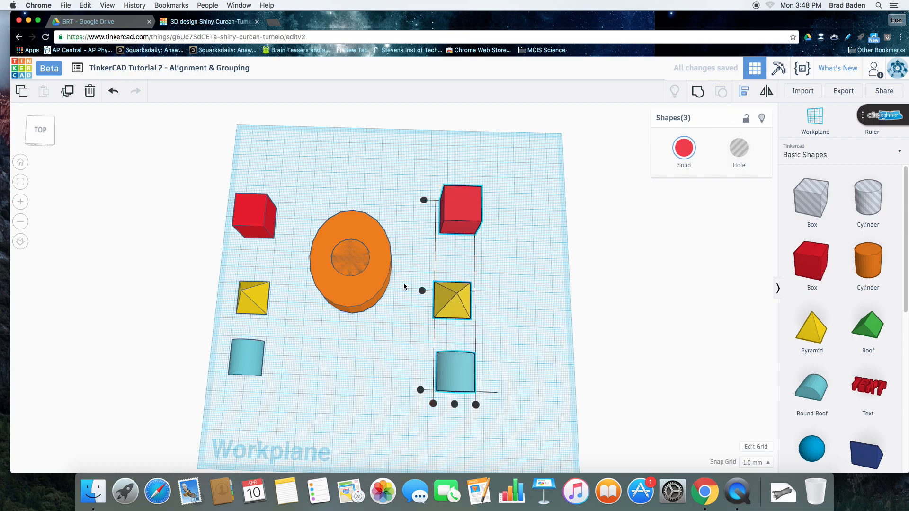
{"action": "left_click", "coordinate": [420, 388]}
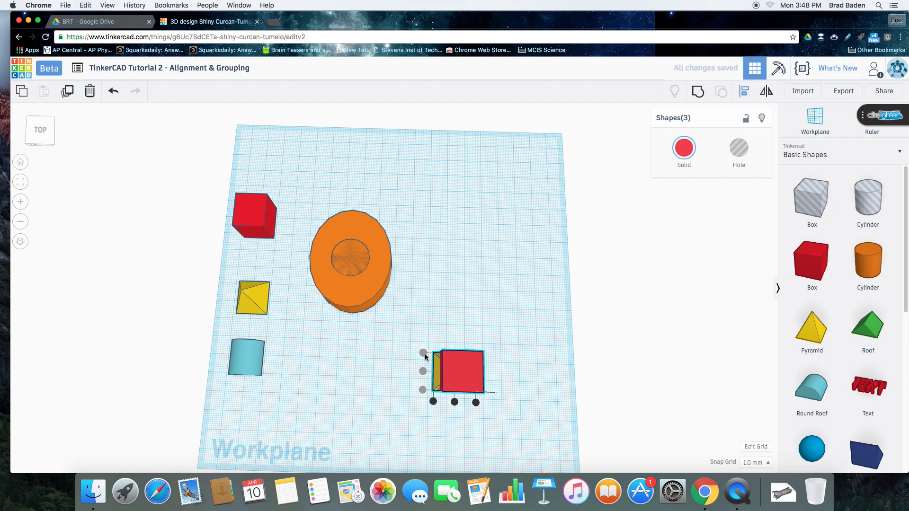
{"action": "left_click", "coordinate": [53, 142]}
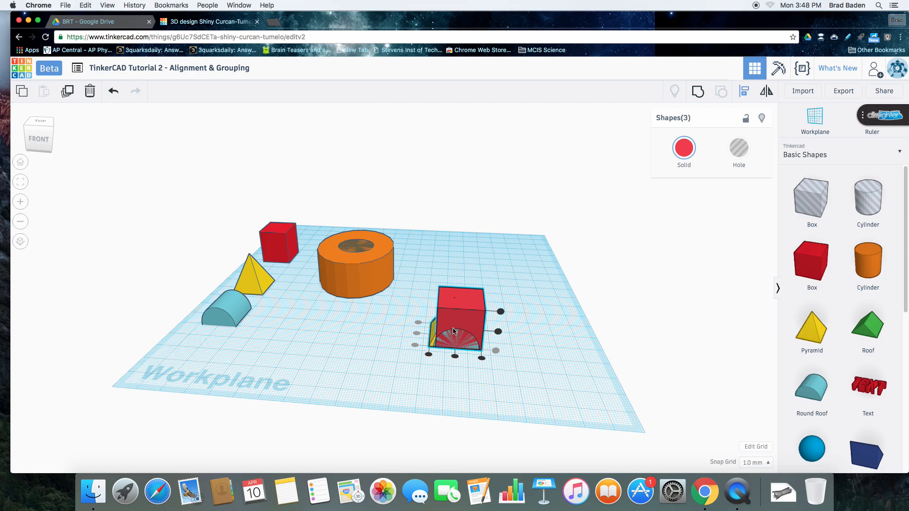
{"action": "left_click", "coordinate": [114, 94]}
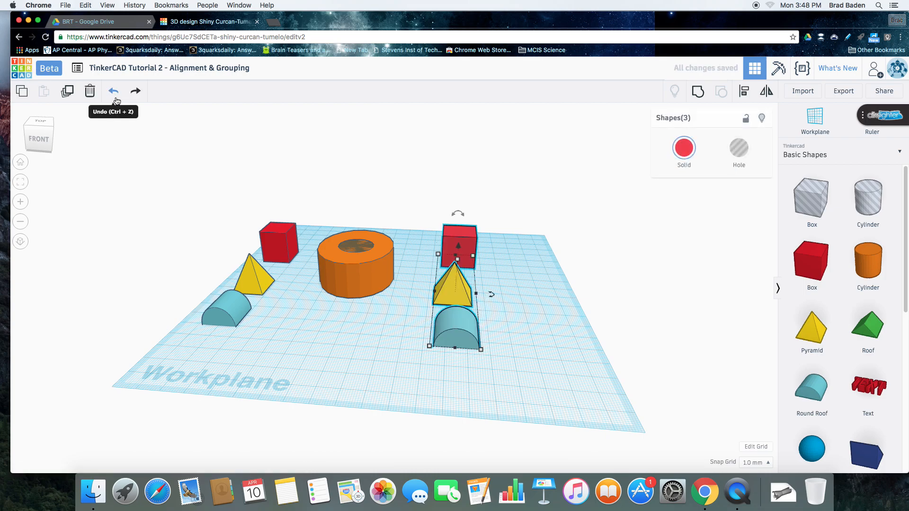
Align the right-hand box, pyramid and round roof on their left-to-right centre line
{"action": "left_click", "coordinate": [744, 93]}
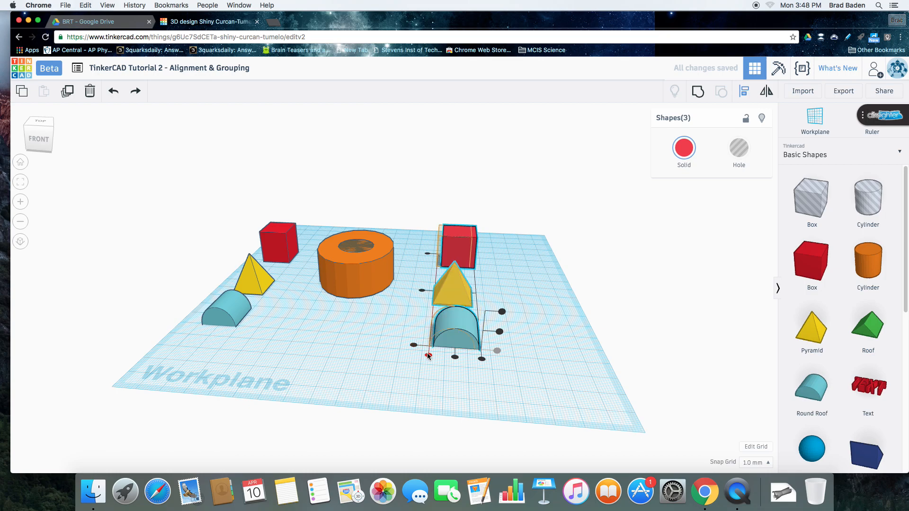
{"action": "left_click", "coordinate": [455, 357]}
{"action": "left_click", "coordinate": [455, 358]}
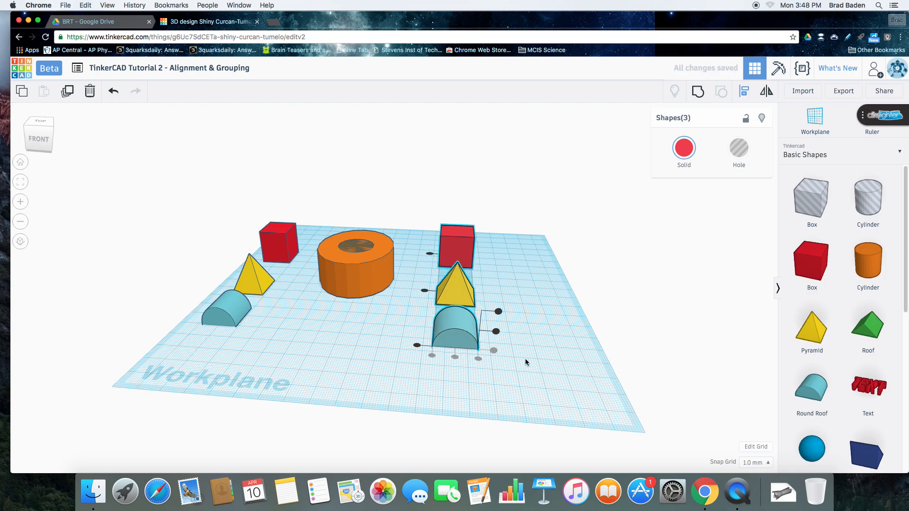
{"action": "left_click", "coordinate": [562, 355]}
Move the right-hand pyramid about 50 mm back and 20.5 mm to the right, beside the red box
{"action": "left_click", "coordinate": [52, 128]}
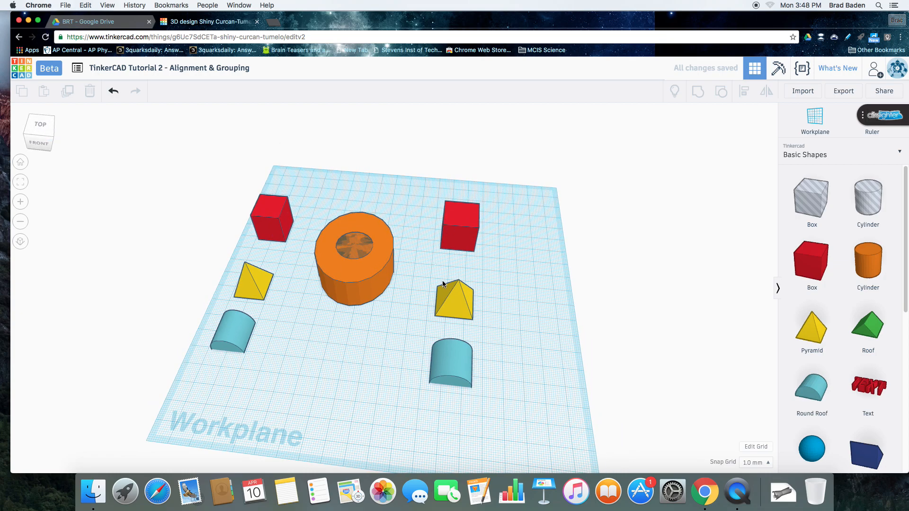
{"action": "left_click_drag", "start_coordinate": [433, 194], "coordinate": [490, 396]}
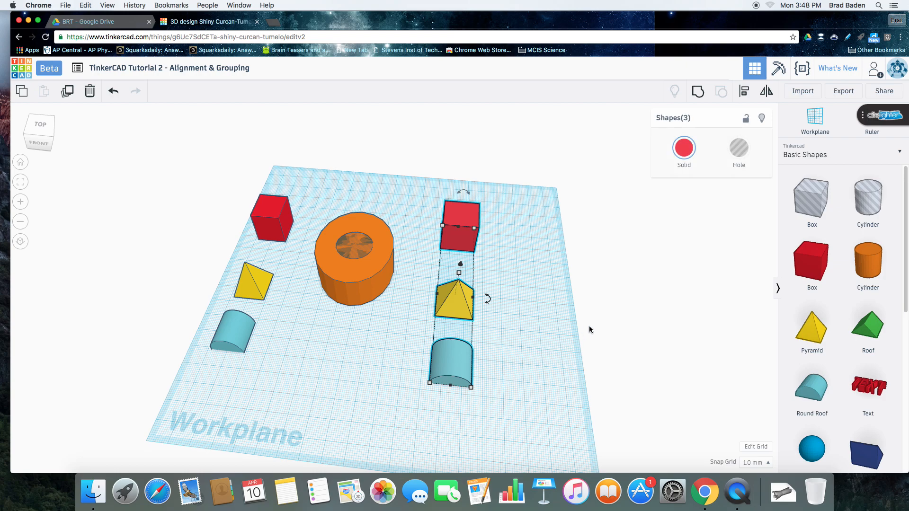
{"action": "left_click", "coordinate": [276, 251]}
{"action": "left_click_drag", "start_coordinate": [461, 298], "coordinate": [492, 234]}
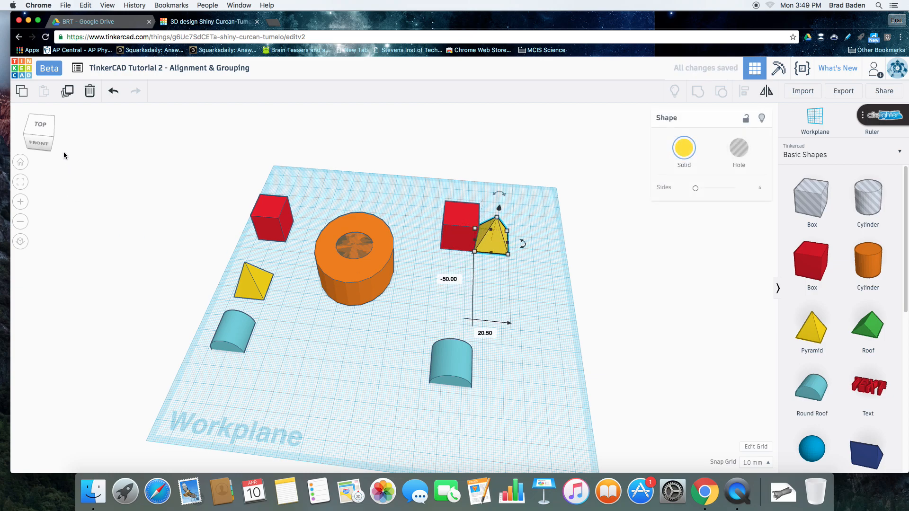
Raise the right-hand pyramid off the workplane until its base is about level with the top of the red box
{"action": "left_click", "coordinate": [49, 138]}
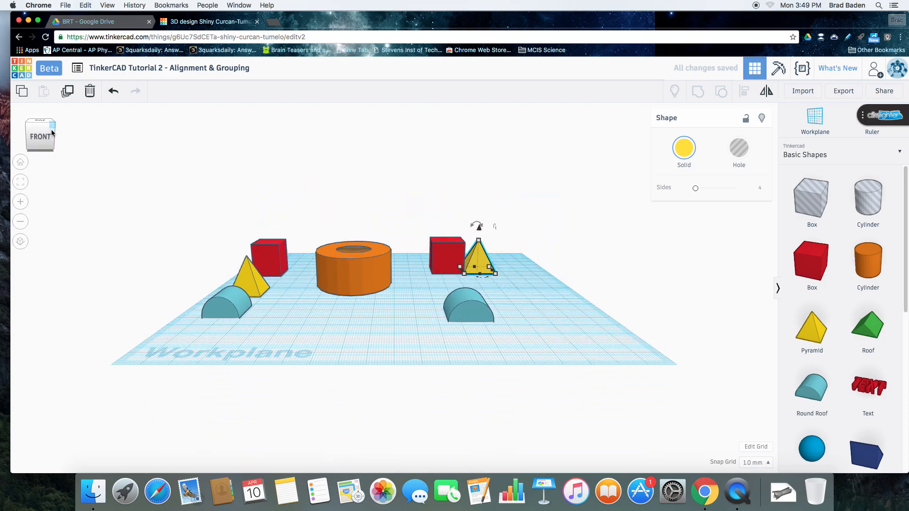
{"action": "key", "text": "ctrl+Up"}
{"action": "key", "text": "ctrl+Up"}
{"action": "key", "text": "ctrl+Up"}
{"action": "key", "text": "ctrl+Up"}
{"action": "key", "text": "ctrl+Up"}
{"action": "key", "text": "ctrl+Up"}
{"action": "key", "text": "ctrl+Up"}
{"action": "key", "text": "ctrl+Up"}
{"action": "key", "text": "ctrl+Up"}
{"action": "key", "text": "ctrl+Up"}
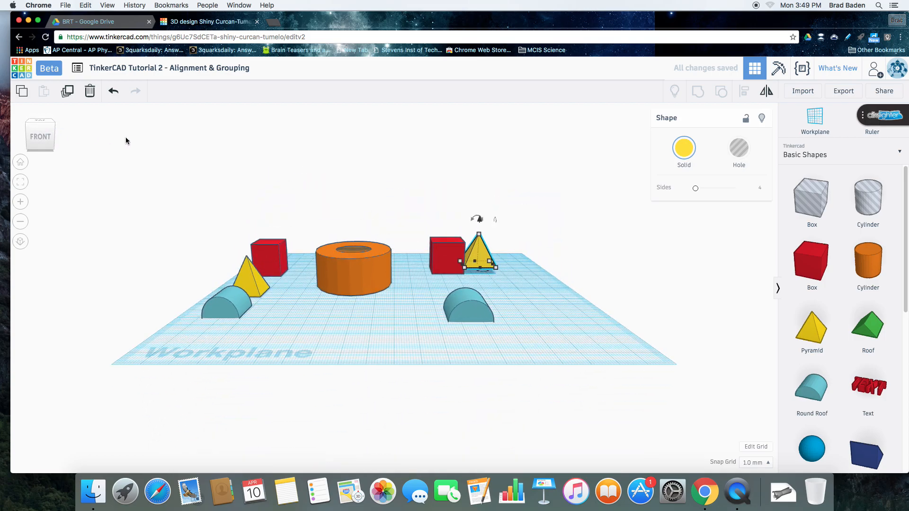
{"action": "key", "text": "ctrl+Up"}
{"action": "key", "text": "ctrl+Up"}
{"action": "key", "text": "ctrl+Up"}
{"action": "key", "text": "ctrl+Up"}
{"action": "key", "text": "ctrl+Up"}
{"action": "key", "text": "ctrl+Up"}
{"action": "key", "text": "ctrl+Up"}
{"action": "key", "text": "ctrl+Up"}
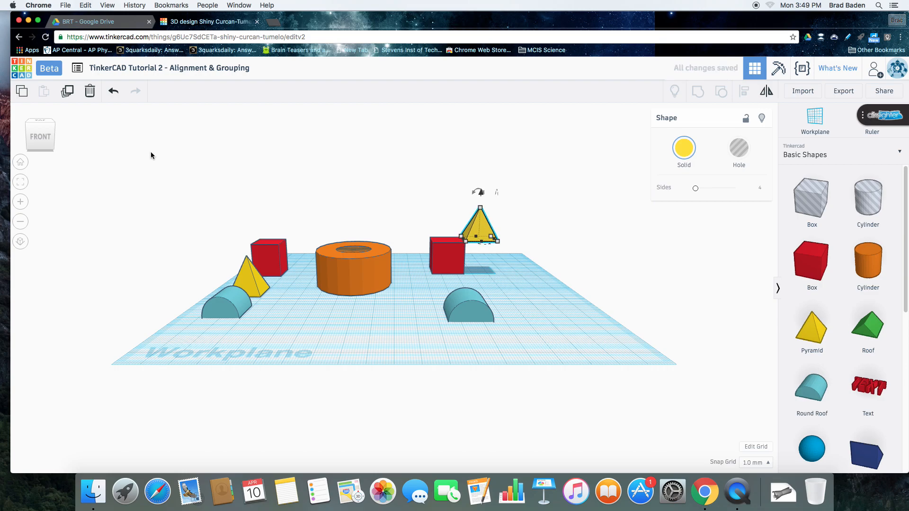
Move the raised pyramid 21 mm left and 2 mm forward onto the red box, and move the right-hand round roof 69 mm back against the box
{"action": "left_click_drag", "start_coordinate": [471, 228], "coordinate": [446, 234]}
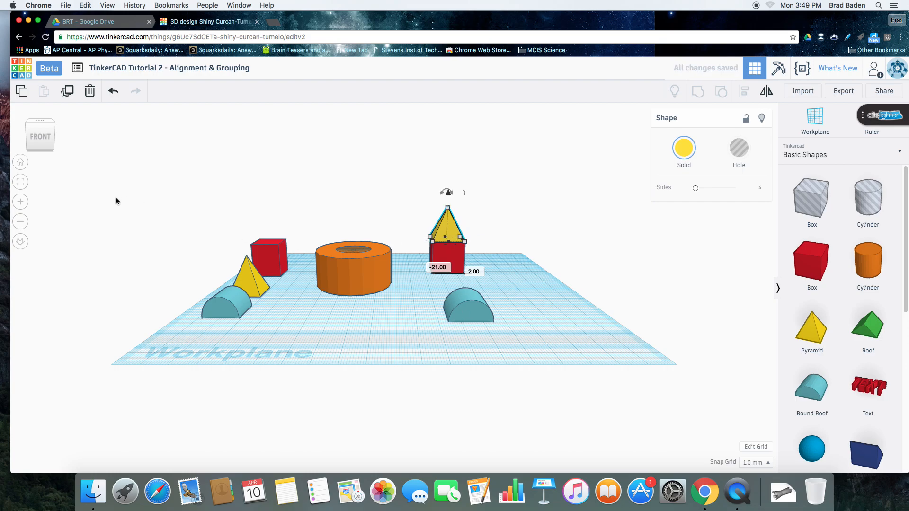
{"action": "left_click_drag", "start_coordinate": [54, 149], "coordinate": [55, 156]}
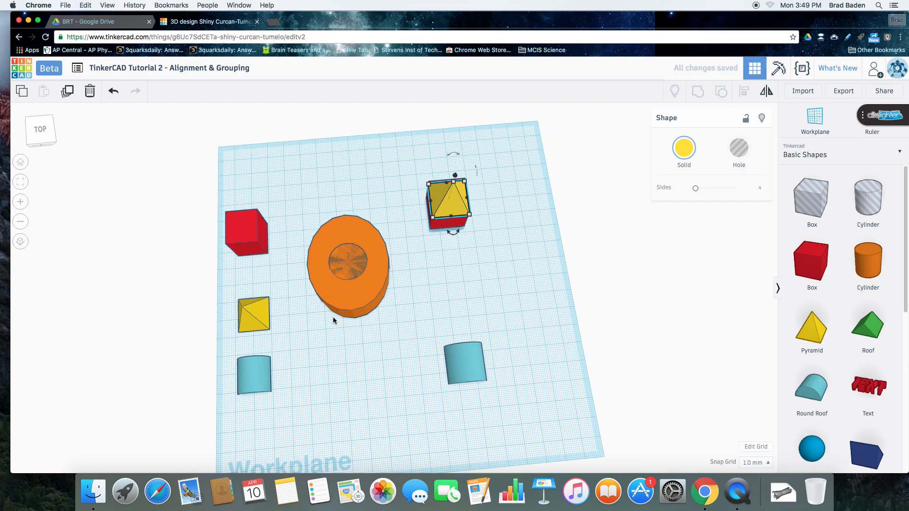
{"action": "left_click_drag", "start_coordinate": [454, 371], "coordinate": [446, 245]}
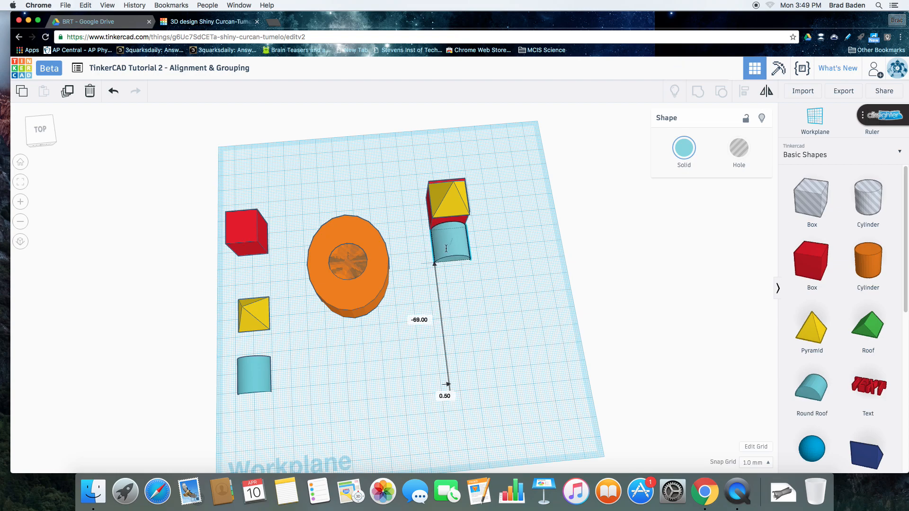
Align the right-hand box, pyramid and round roof to their left edges
{"action": "left_click_drag", "start_coordinate": [414, 184], "coordinate": [477, 266]}
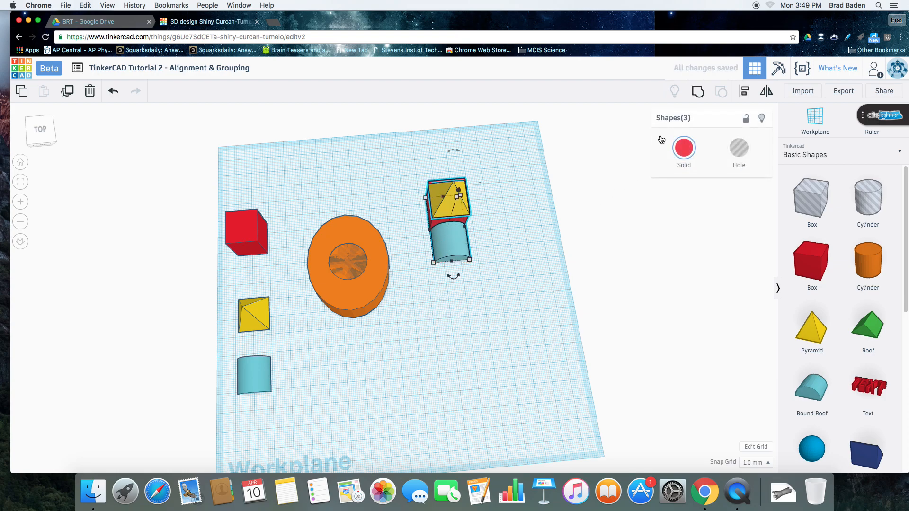
{"action": "left_click", "coordinate": [746, 95]}
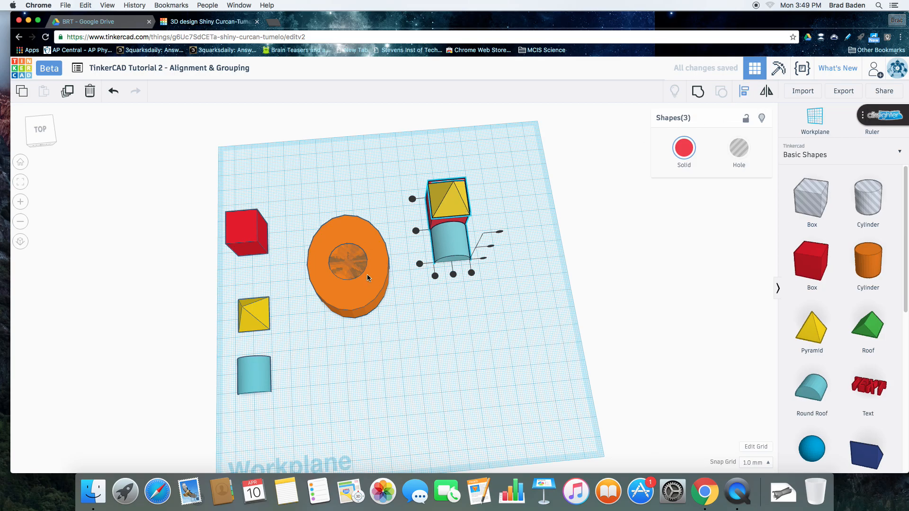
{"action": "left_click", "coordinate": [435, 277]}
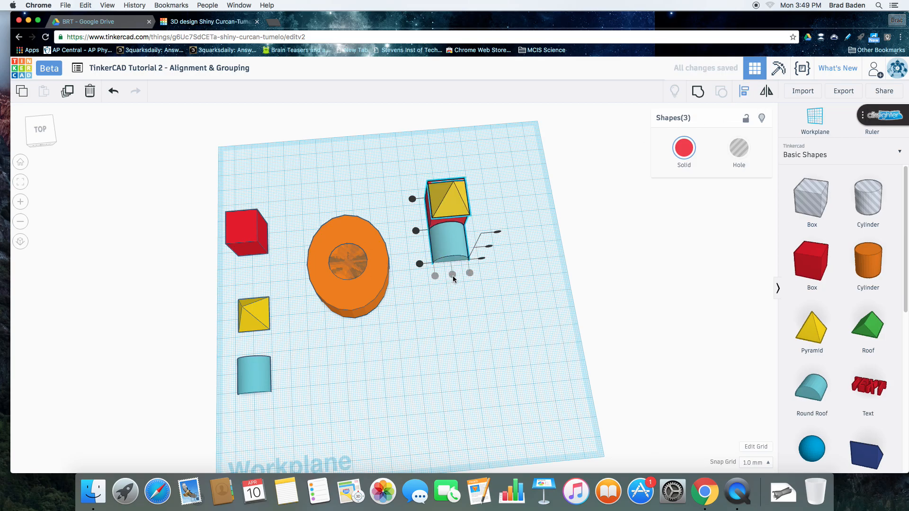
{"action": "left_click", "coordinate": [49, 143]}
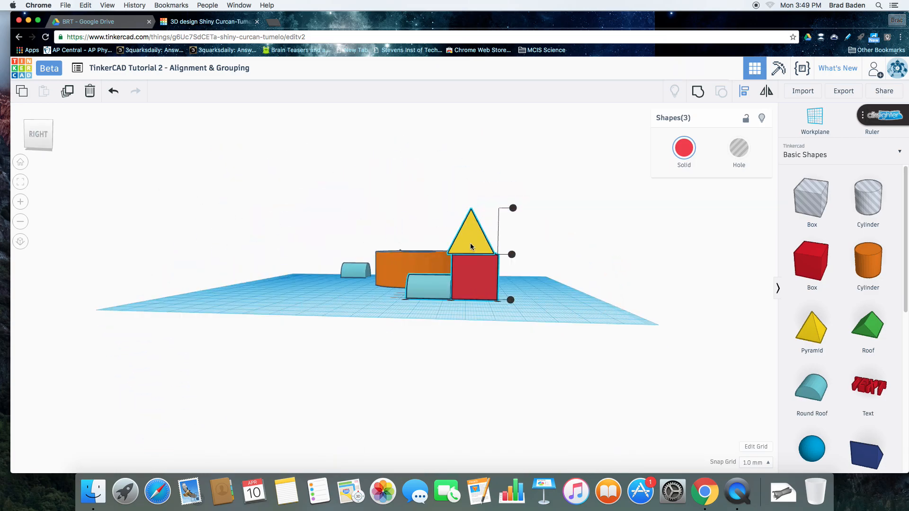
{"action": "key", "text": "Escape"}
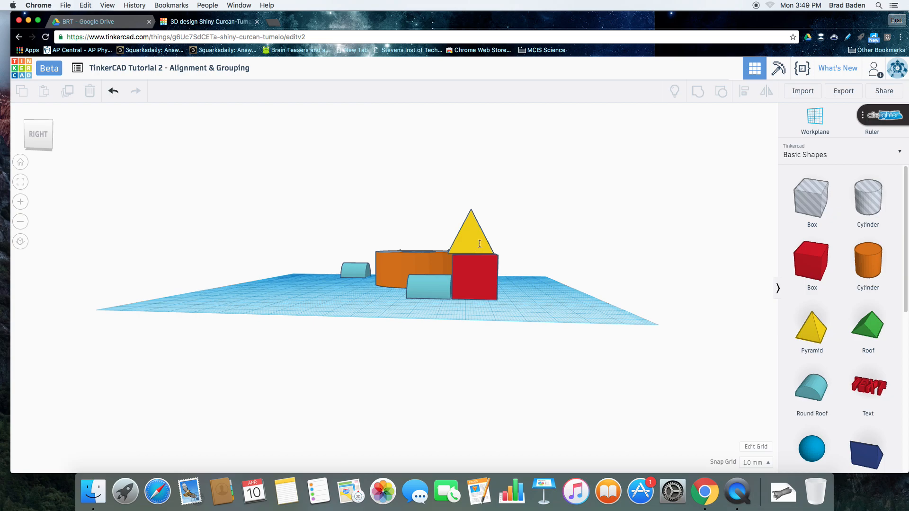
Move the raised pyramid 2 mm back and lower it about 1 mm so it rests on the red box
{"action": "left_click", "coordinate": [479, 244]}
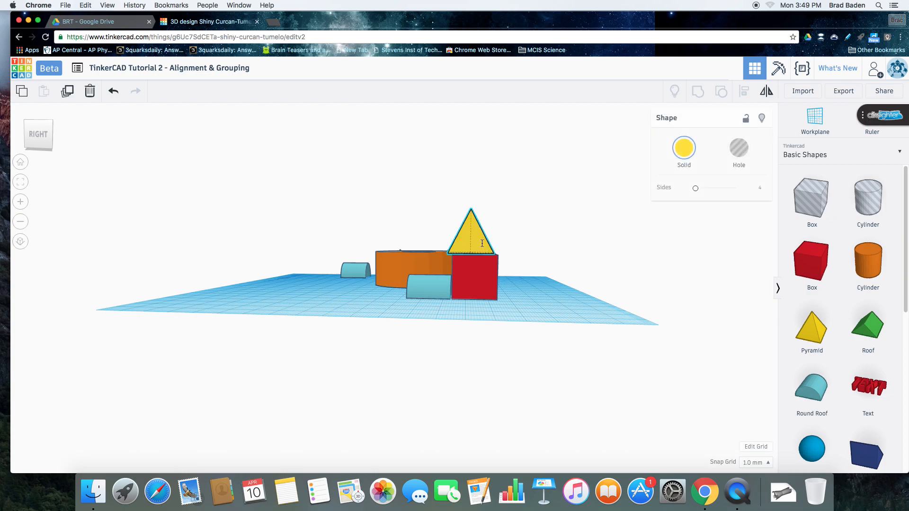
{"action": "left_click_drag", "start_coordinate": [482, 243], "coordinate": [487, 250]}
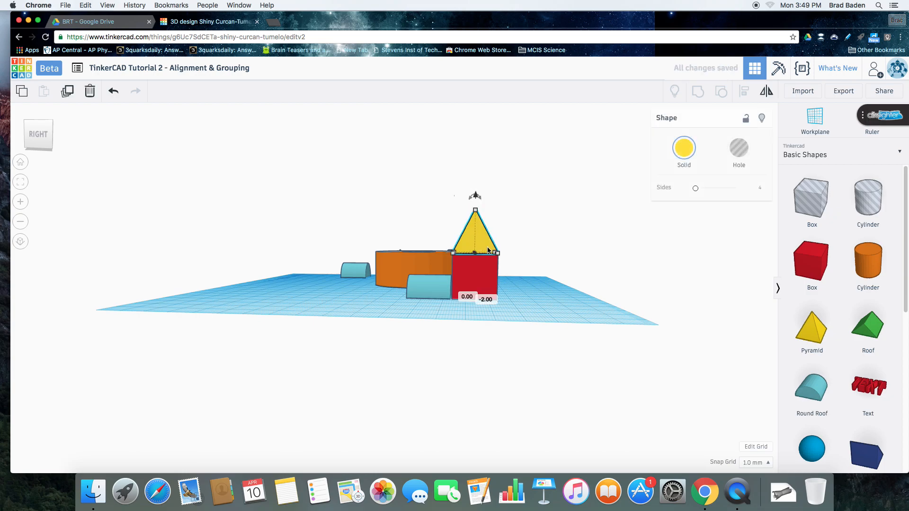
{"action": "key", "text": "super+Down"}
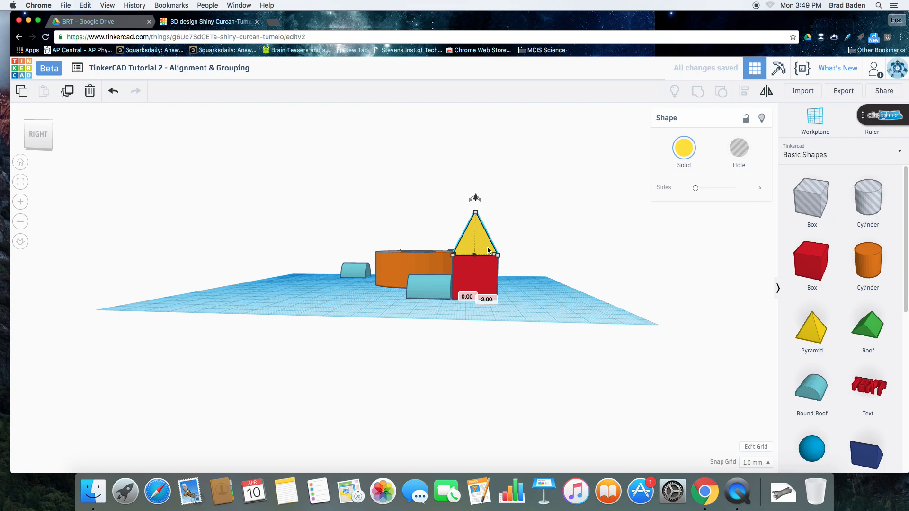
{"action": "left_click", "coordinate": [18, 202]}
{"action": "left_click", "coordinate": [18, 202]}
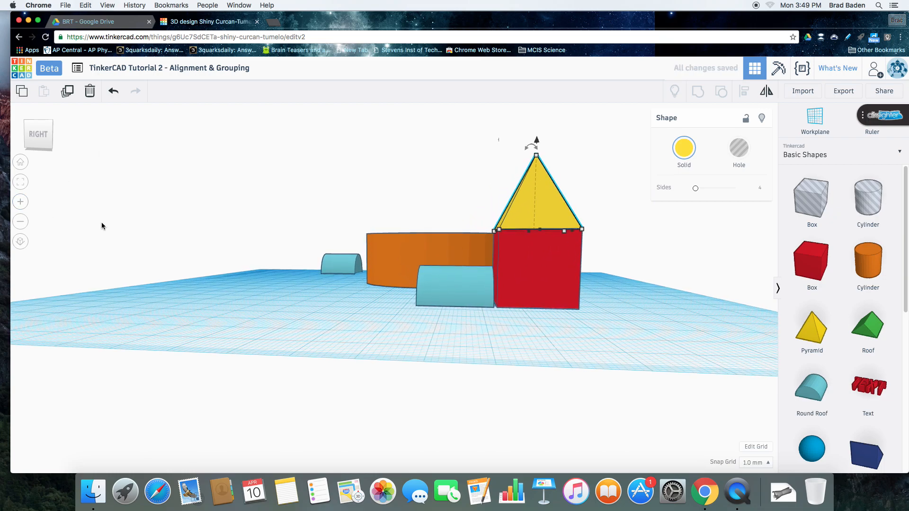
{"action": "left_click", "coordinate": [52, 146]}
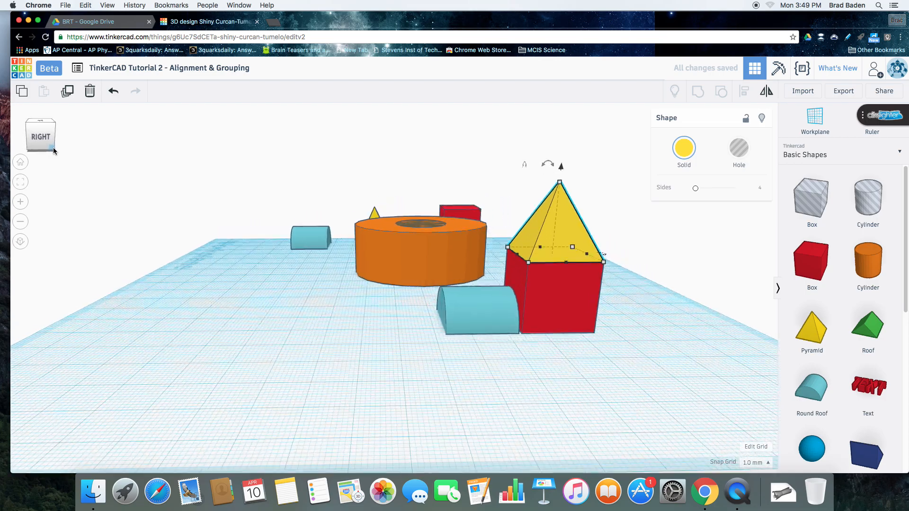
{"action": "left_click_drag", "start_coordinate": [55, 148], "coordinate": [71, 162]}
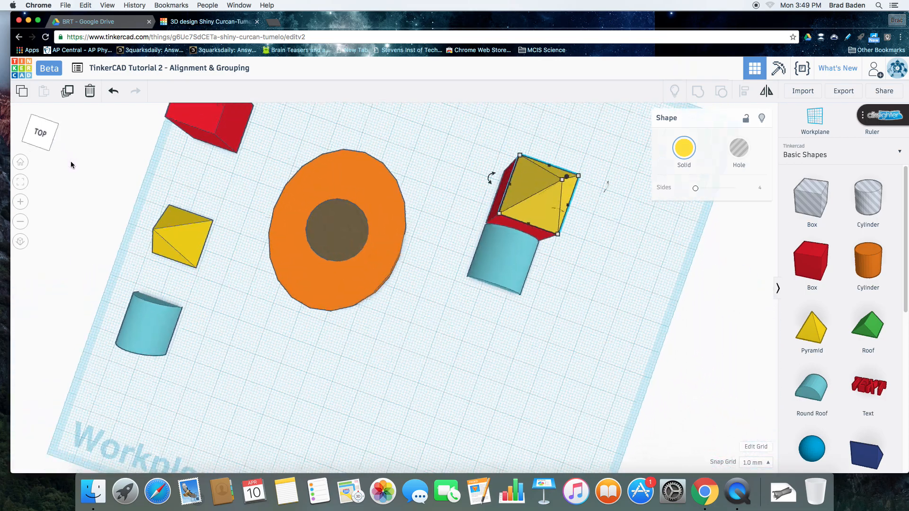
Move the right-hand round roof 1 mm back so it meets the front of the red box
{"action": "left_click", "coordinate": [493, 265]}
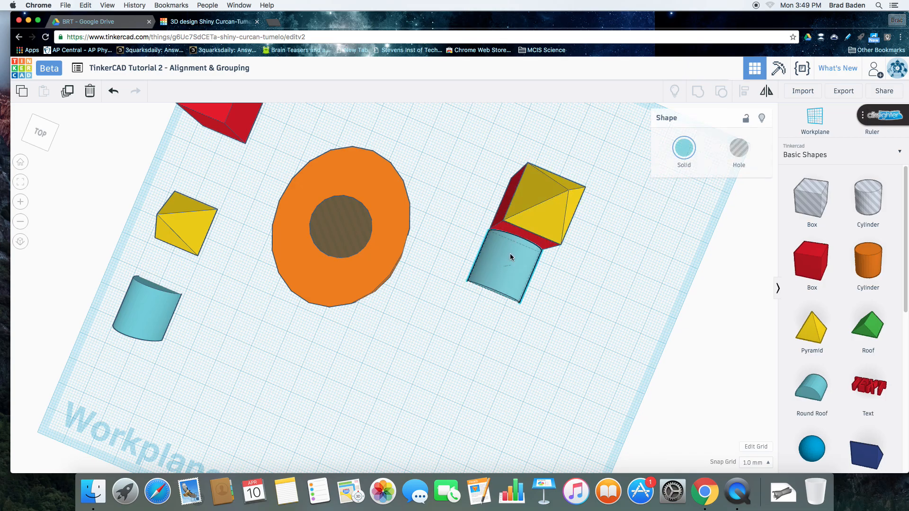
{"action": "left_click_drag", "start_coordinate": [511, 253], "coordinate": [510, 253]}
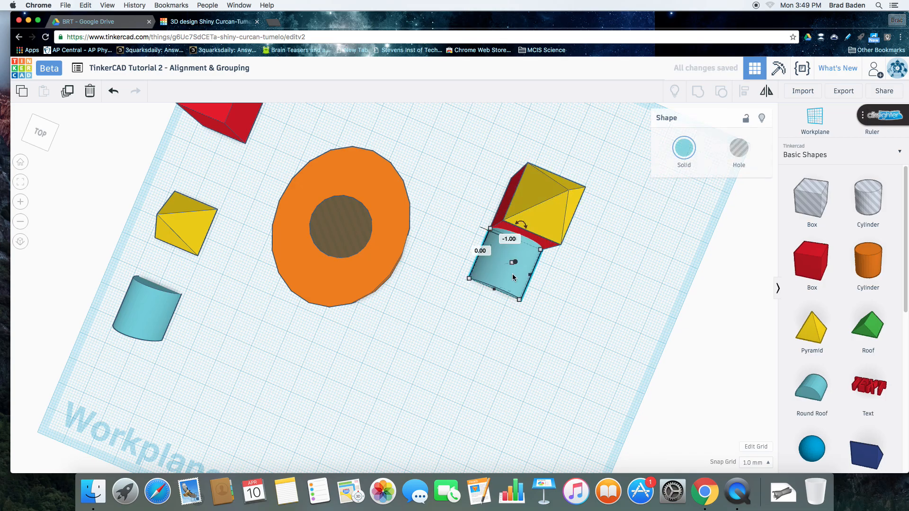
{"action": "left_click", "coordinate": [46, 148]}
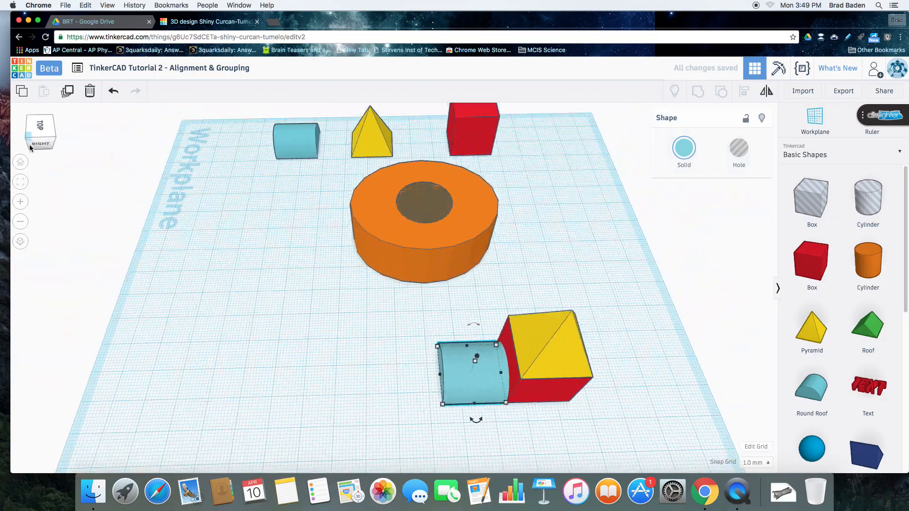
{"action": "left_click", "coordinate": [27, 139]}
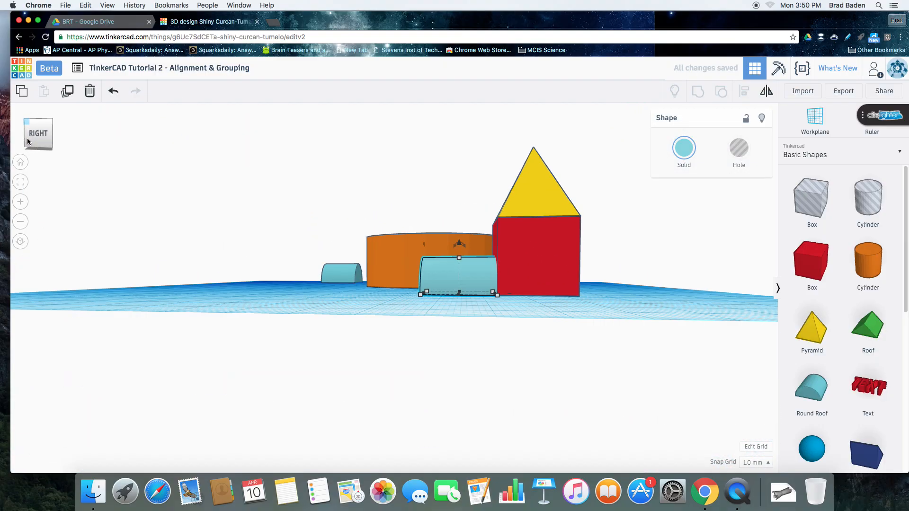
{"action": "left_click_drag", "start_coordinate": [52, 149], "coordinate": [51, 147]}
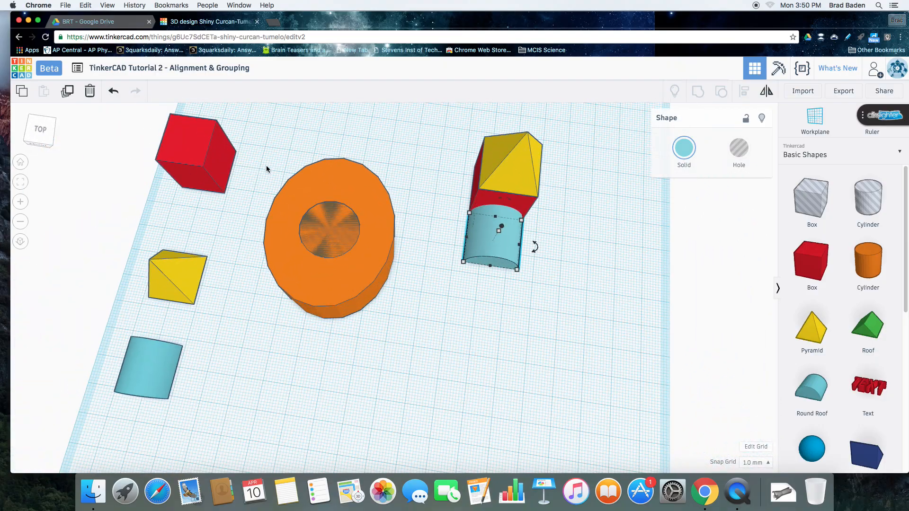
Group the right-hand box, pyramid and round roof into one shape, and move the group slightly to the right
{"action": "left_click_drag", "start_coordinate": [454, 128], "coordinate": [560, 285]}
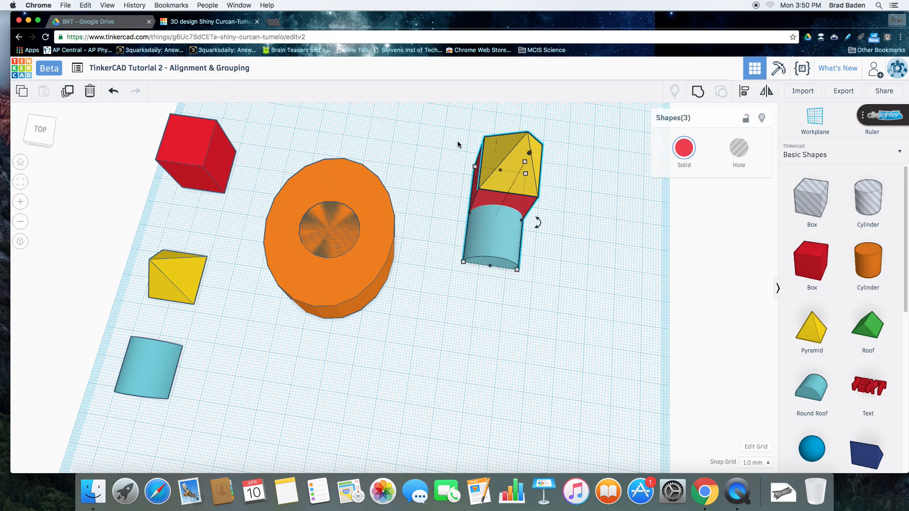
{"action": "left_click", "coordinate": [697, 93]}
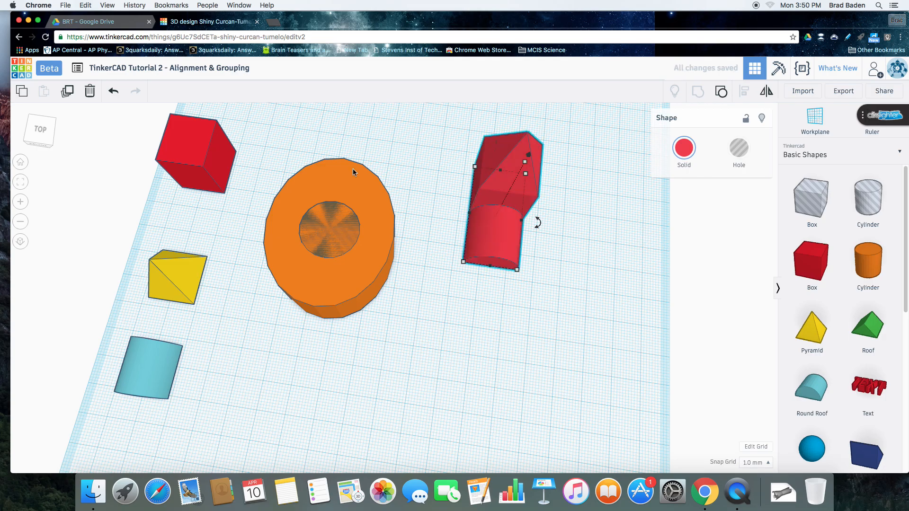
{"action": "mouse_move", "coordinate": [51, 146]}
{"action": "left_mouse_down"}
{"action": "mouse_move", "coordinate": [26, 139]}
{"action": "mouse_move", "coordinate": [38, 148]}
{"action": "left_mouse_up"}
{"action": "left_click", "coordinate": [354, 365]}
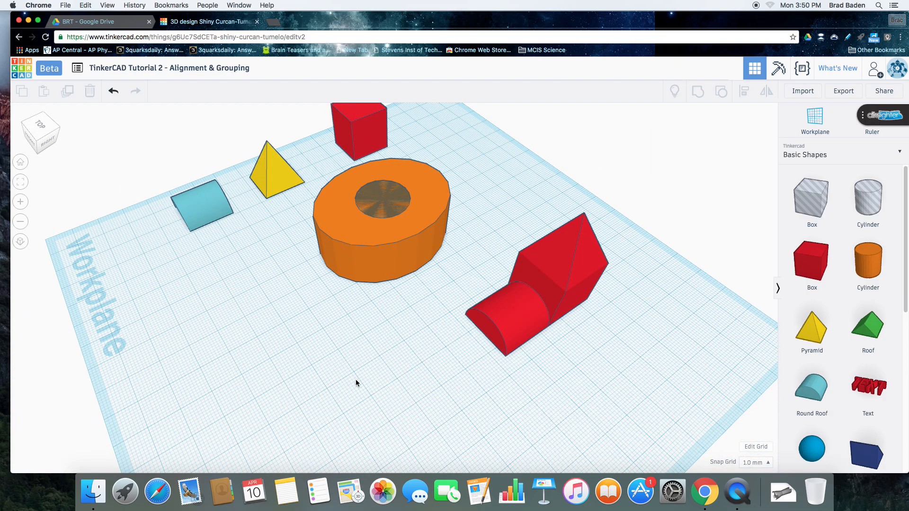
{"action": "left_click_drag", "start_coordinate": [531, 322], "coordinate": [550, 341]}
{"action": "left_click", "coordinate": [414, 359]}
Ungroup the combined red shape and group its box, pyramid and round roof again
{"action": "left_click_drag", "start_coordinate": [534, 229], "coordinate": [630, 380]}
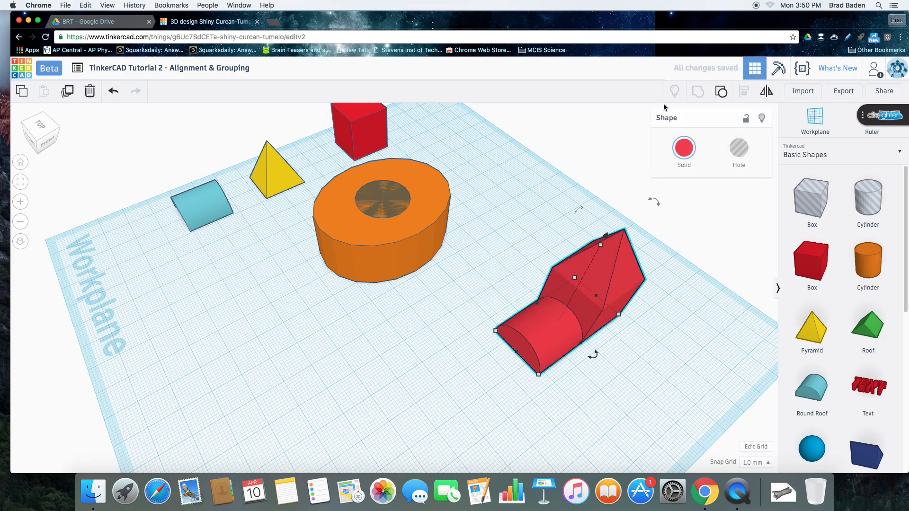
{"action": "left_click", "coordinate": [721, 92]}
{"action": "left_click_drag", "start_coordinate": [548, 210], "coordinate": [641, 417]}
{"action": "left_click", "coordinate": [698, 93]}
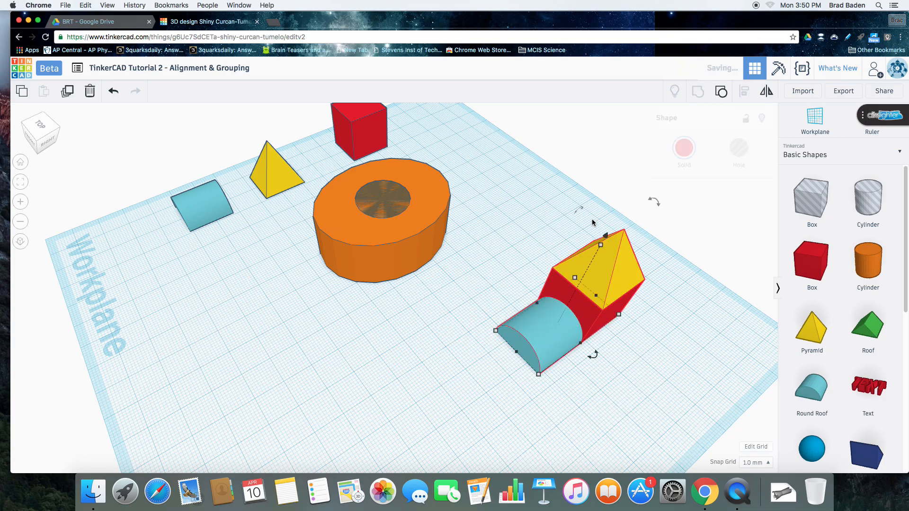
{"action": "left_click", "coordinate": [311, 369]}
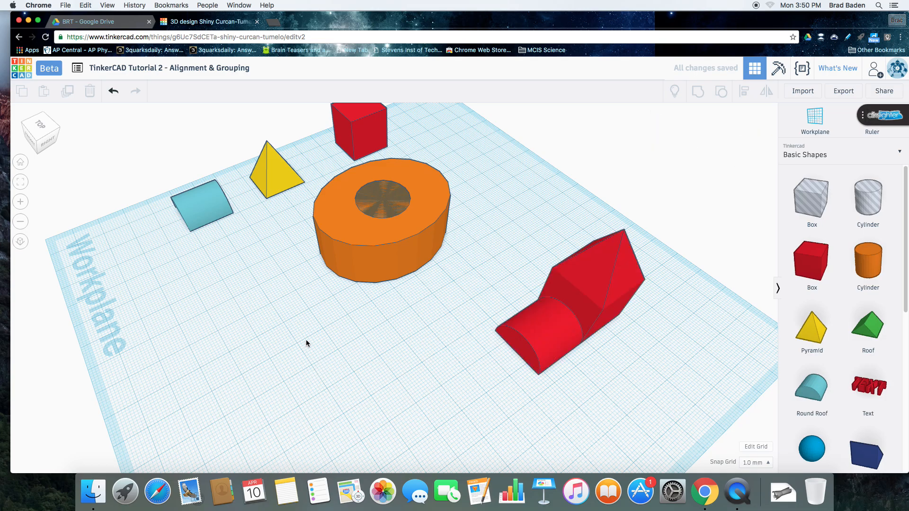
Place a duplicate of the orange cylinder and its centred hole to the front right of the original, and group the pair to cut the opening
{"action": "left_click", "coordinate": [38, 143]}
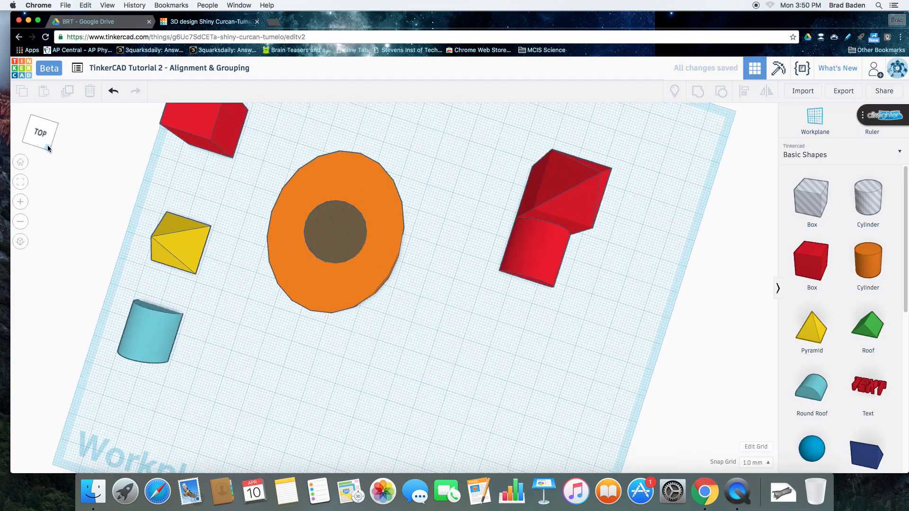
{"action": "left_click_drag", "start_coordinate": [274, 159], "coordinate": [479, 416]}
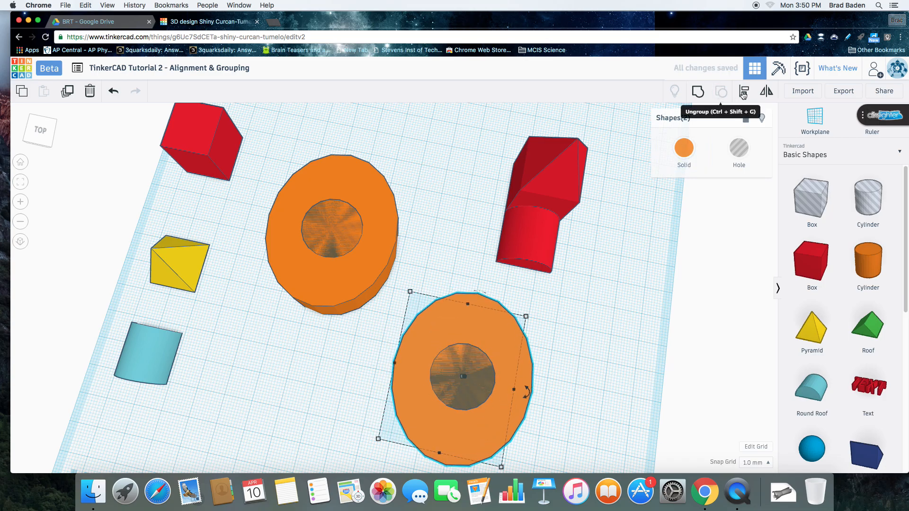
{"action": "left_click", "coordinate": [697, 91]}
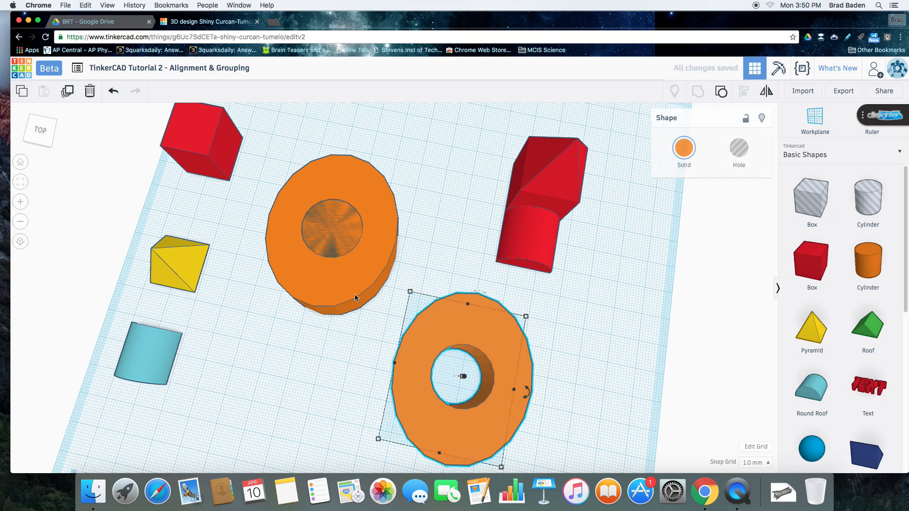
{"action": "left_click", "coordinate": [335, 344]}
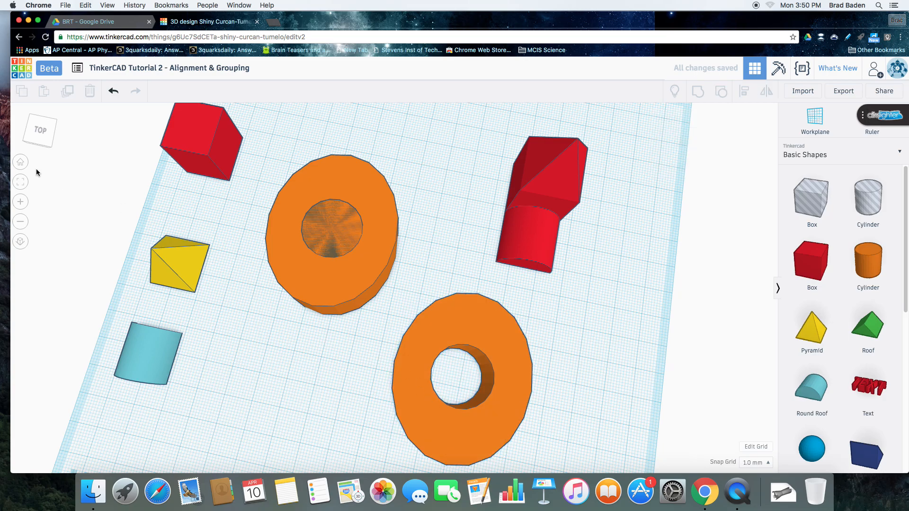
{"action": "left_click", "coordinate": [49, 148]}
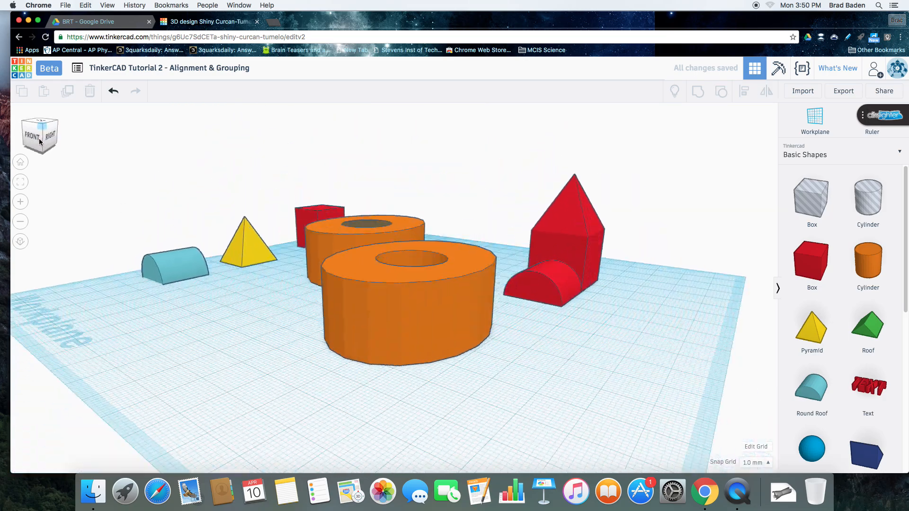
{"action": "left_click", "coordinate": [40, 141]}
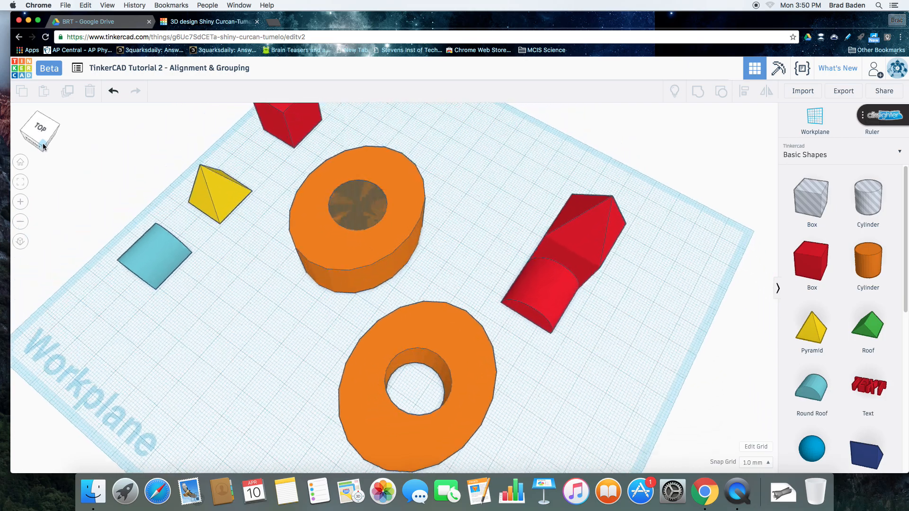
{"action": "left_click_drag", "start_coordinate": [43, 143], "coordinate": [53, 145]}
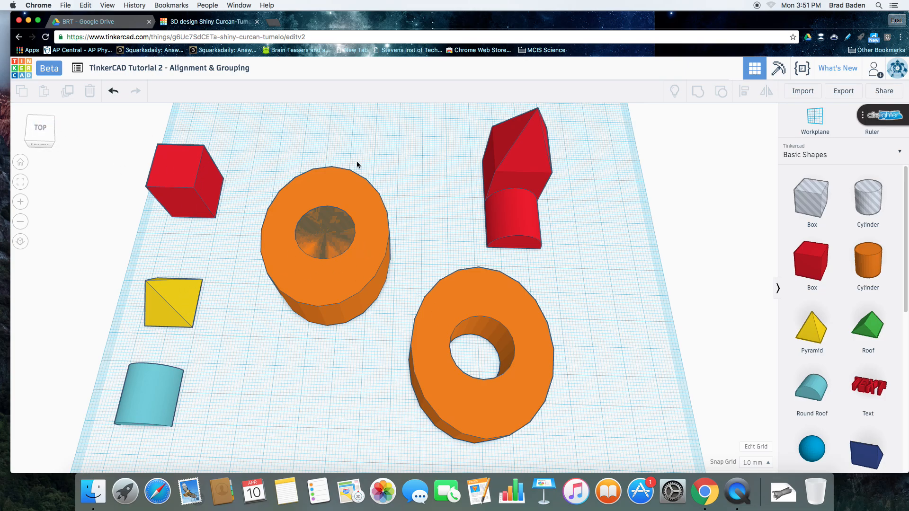
Switch to QuickTime Player, quit it, and name the screen recording "TinkerCAD Tutorial 2 Align and Group" for saving to the Desktop
{"action": "left_click", "coordinate": [737, 487]}
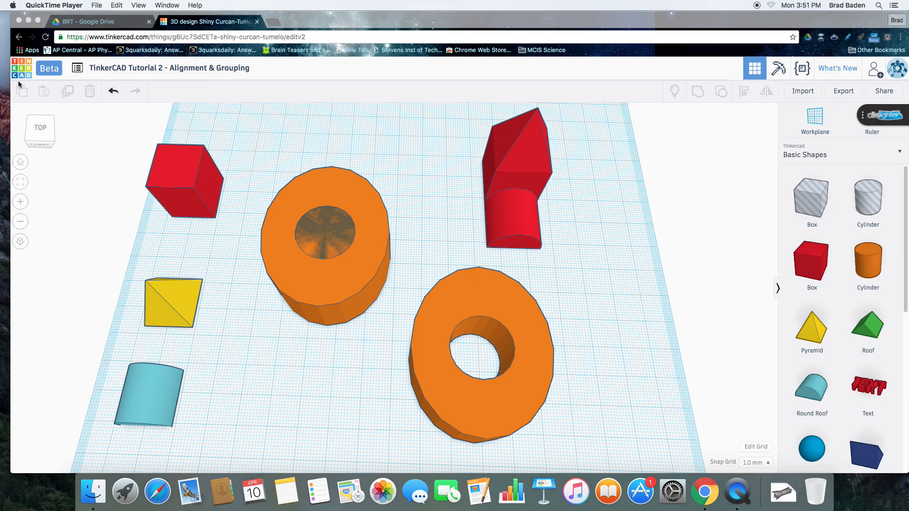
{"action": "right_click", "coordinate": [737, 491]}
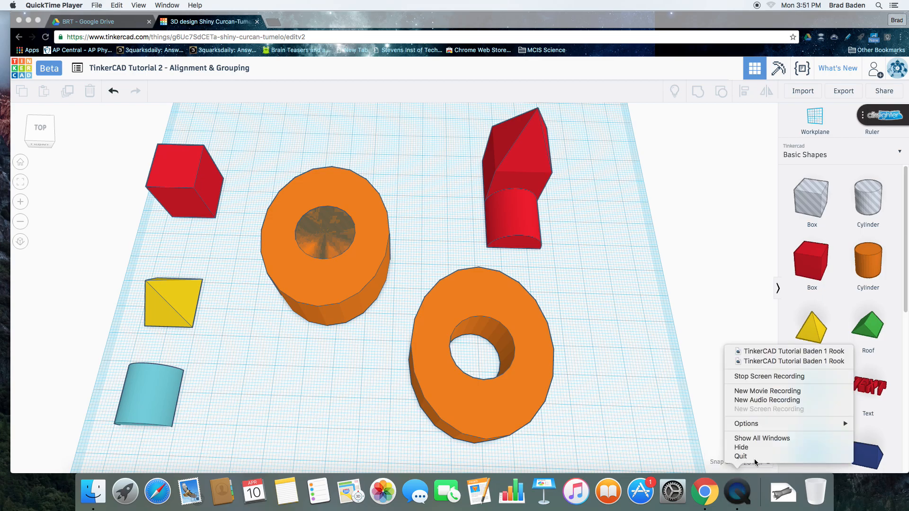
{"action": "left_click", "coordinate": [761, 450]}
{"action": "right_click", "coordinate": [747, 485]}
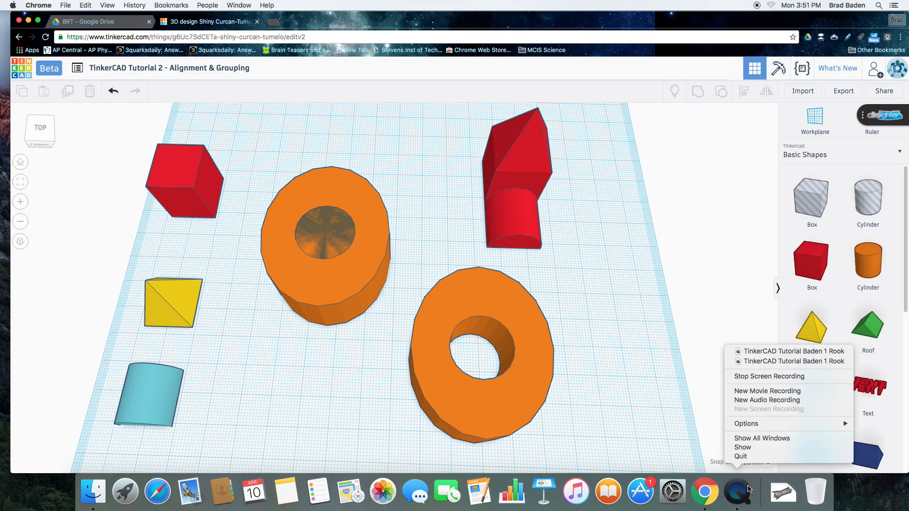
{"action": "left_click", "coordinate": [761, 458]}
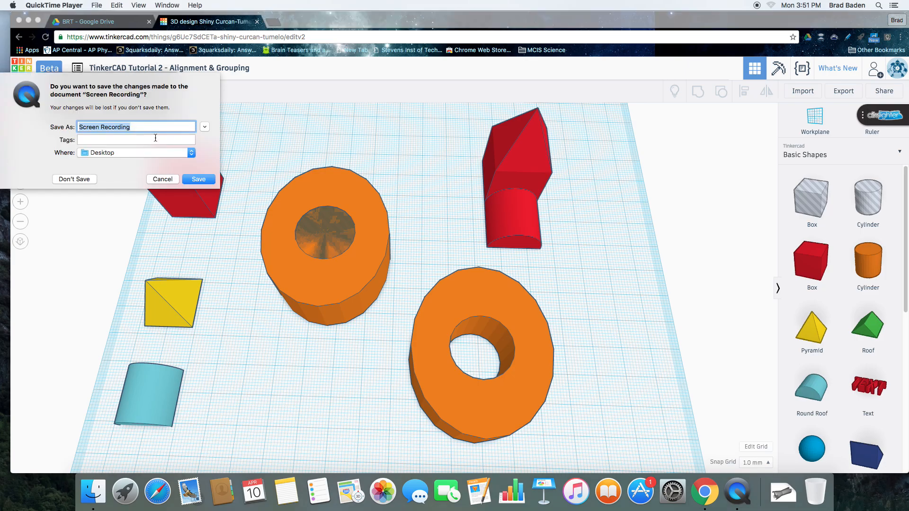
{"action": "type", "text": "TinkerCAD Tutorial 2 Align and Group"}
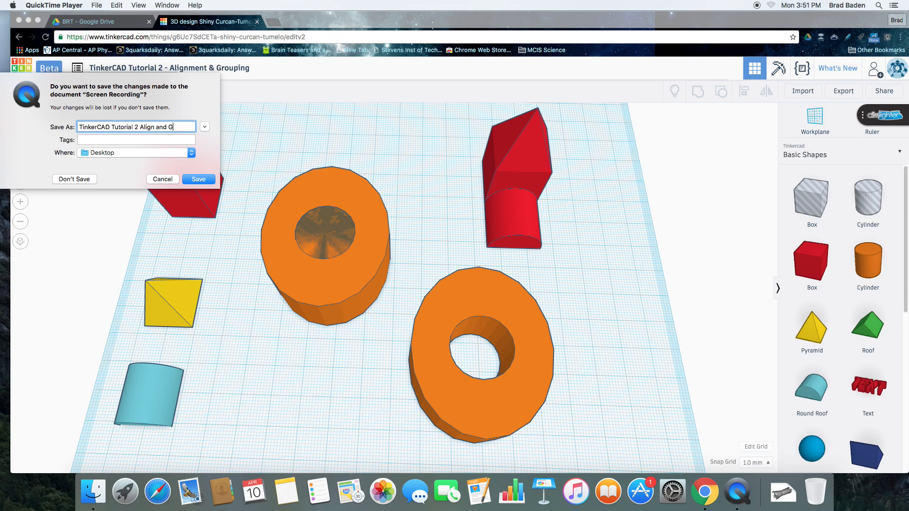